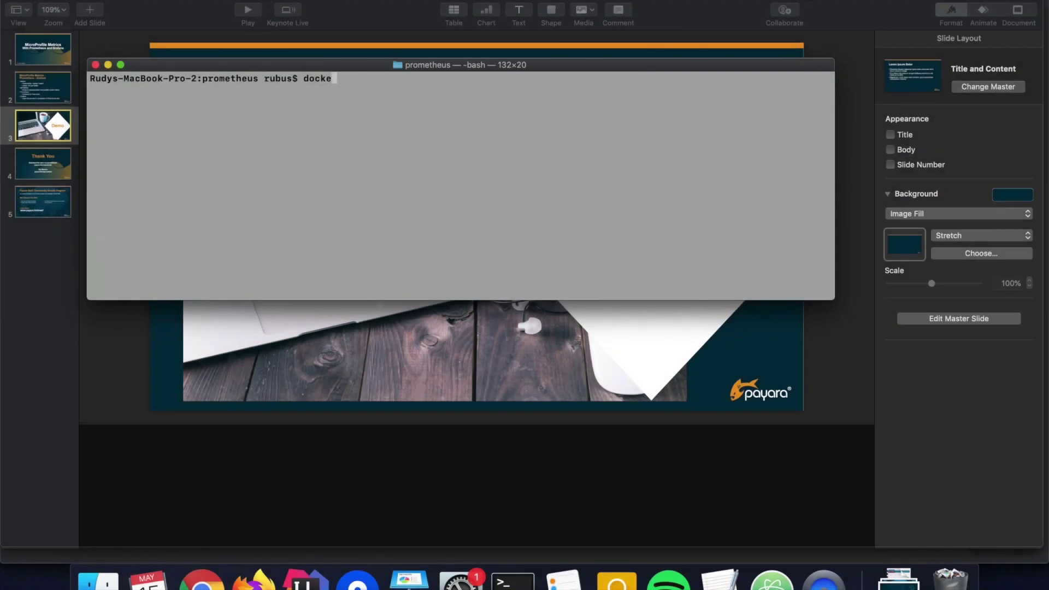
Run docker-compose up -d, highlight the prometheus, grafana and service containers, then switch to IntelliJ IDEA
type("-compose up -d")
key("Return")
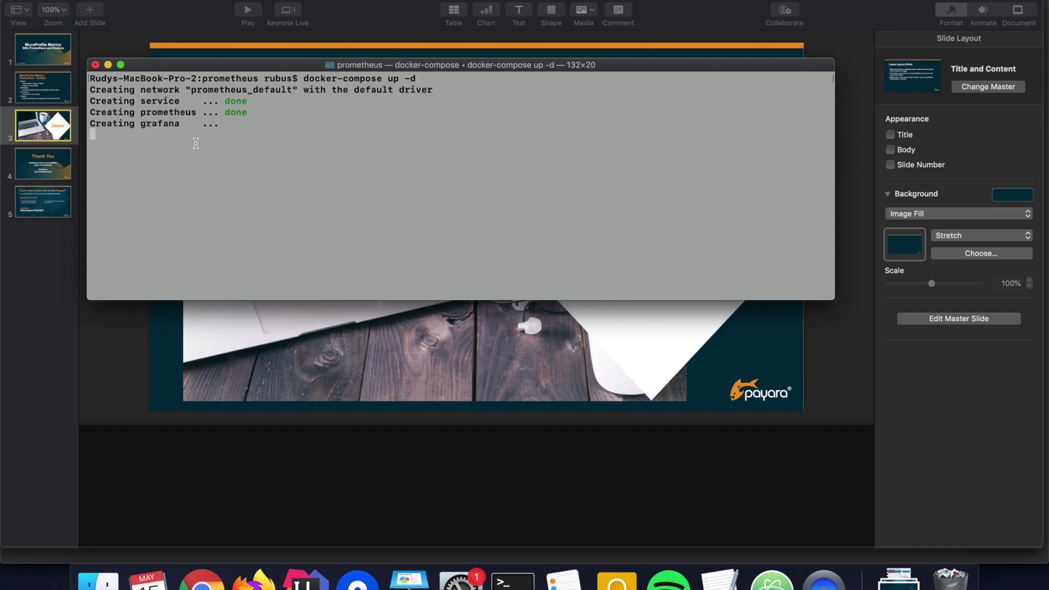
left_click_drag(141, 112, 203, 110)
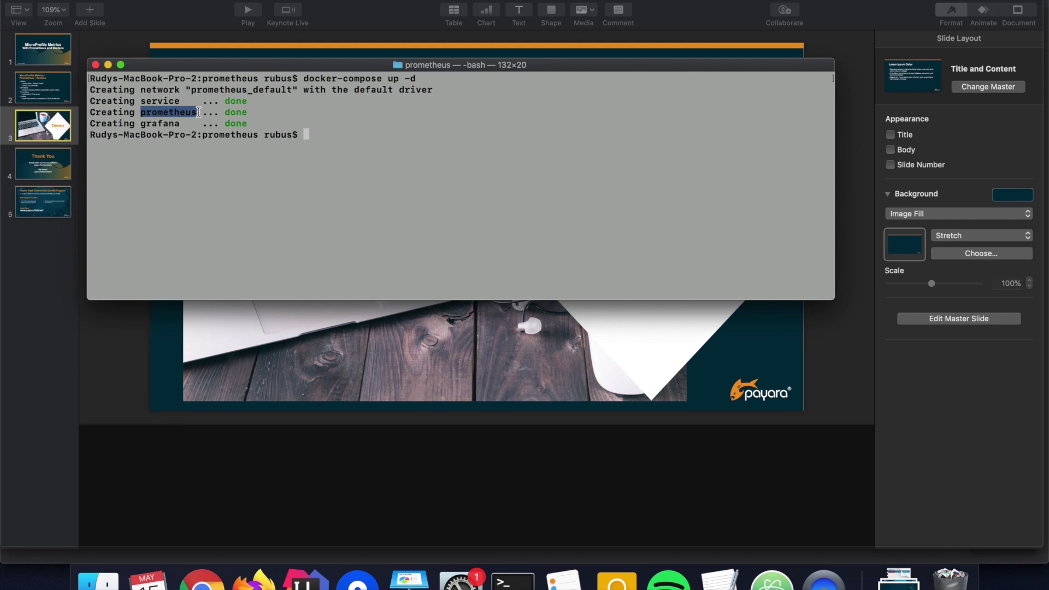
double_click(165, 123)
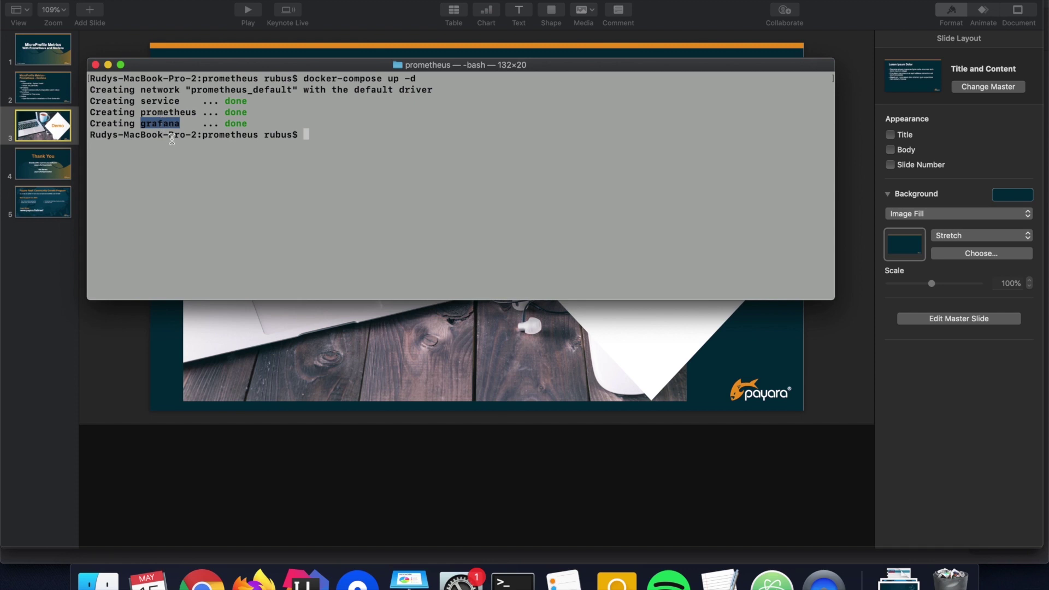
double_click(163, 100)
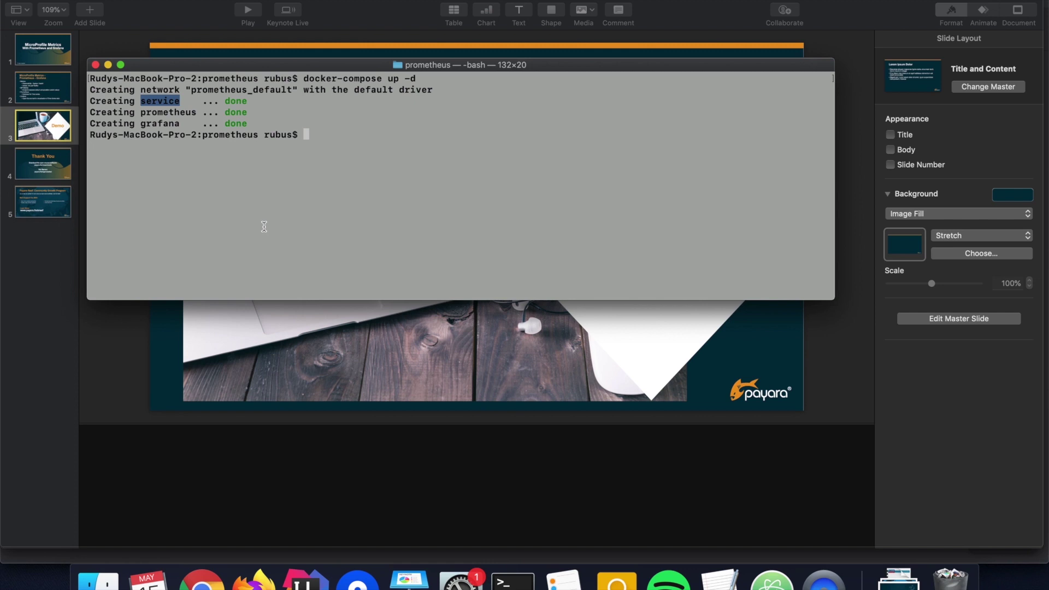
left_click(306, 580)
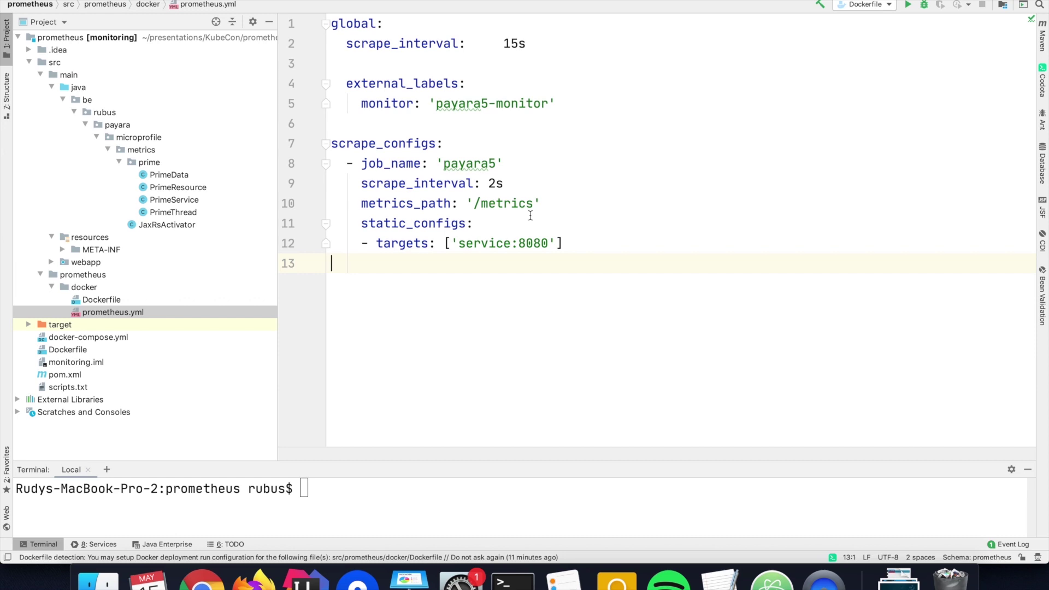
left_click(489, 184)
double_click(489, 184)
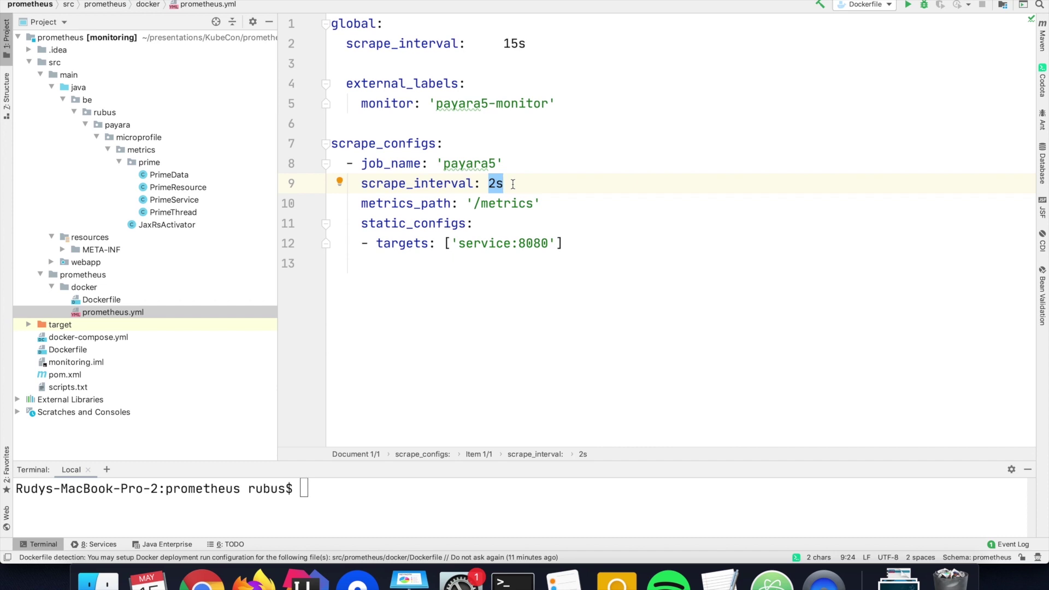
left_click_drag(473, 204, 535, 203)
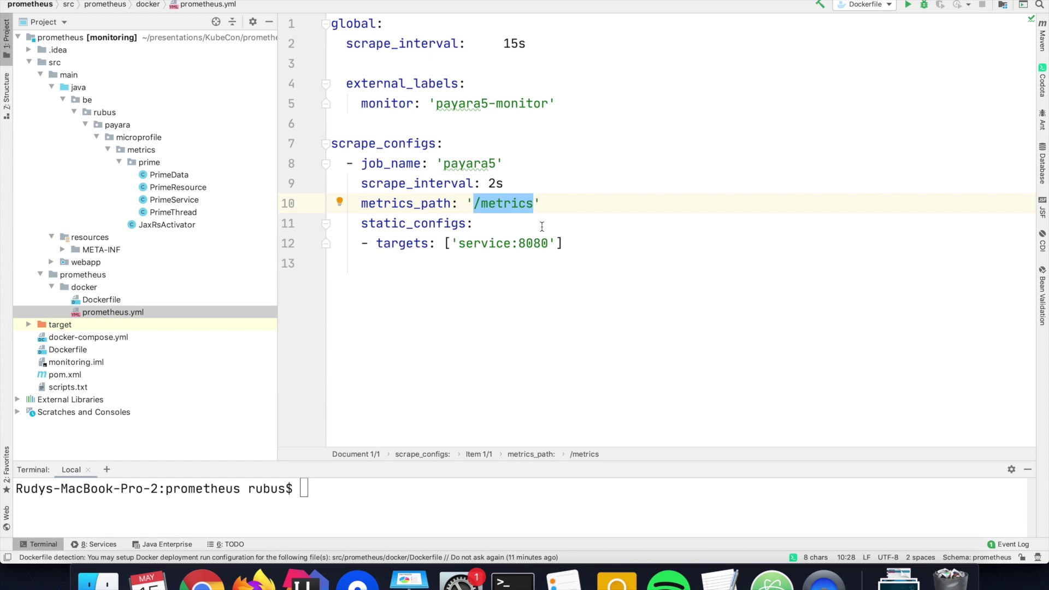
left_click(201, 581)
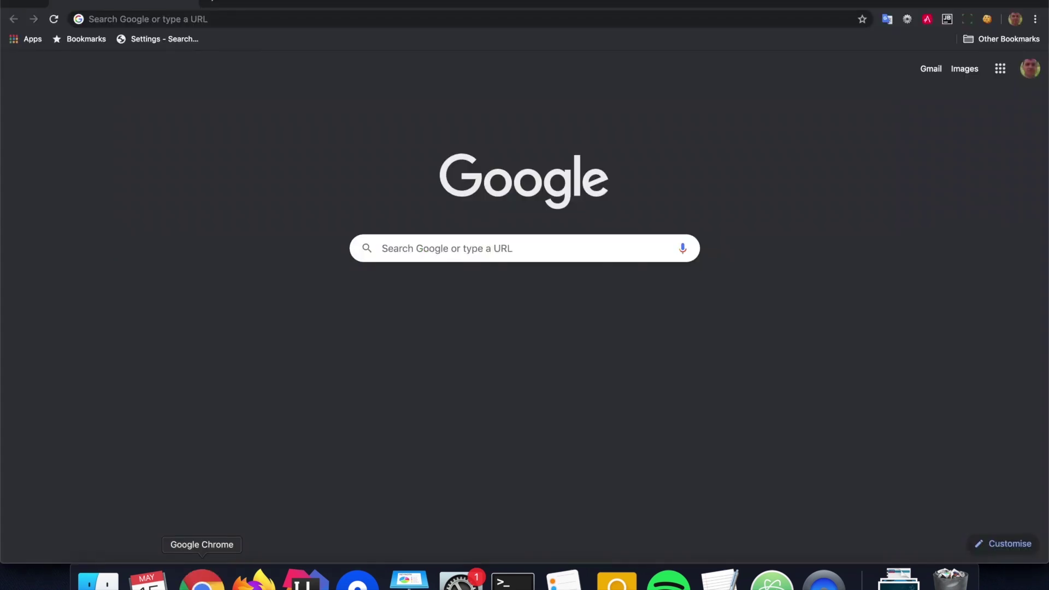
left_click(147, 21)
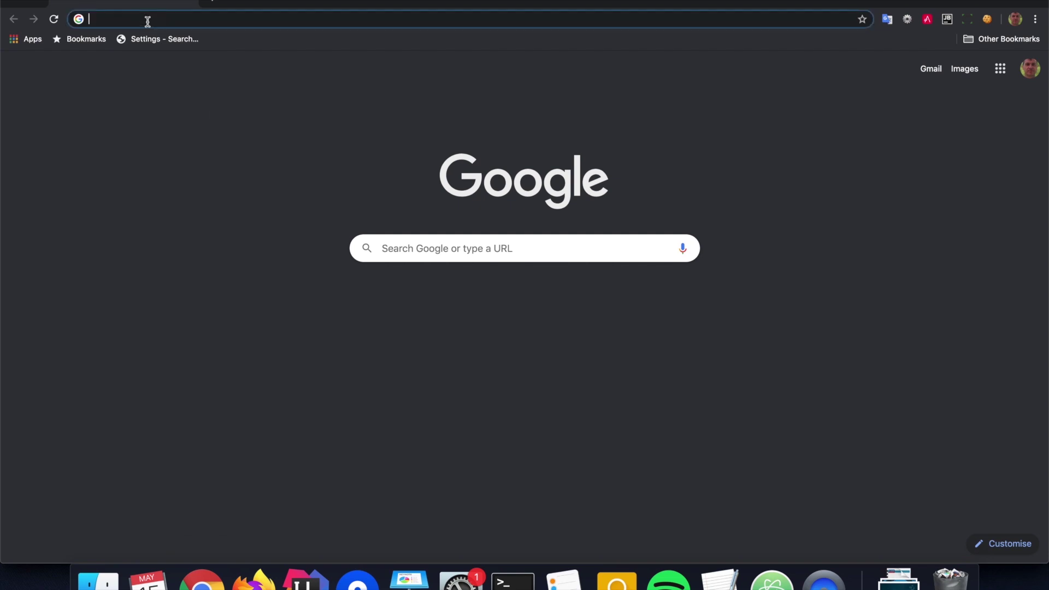
type("http://")
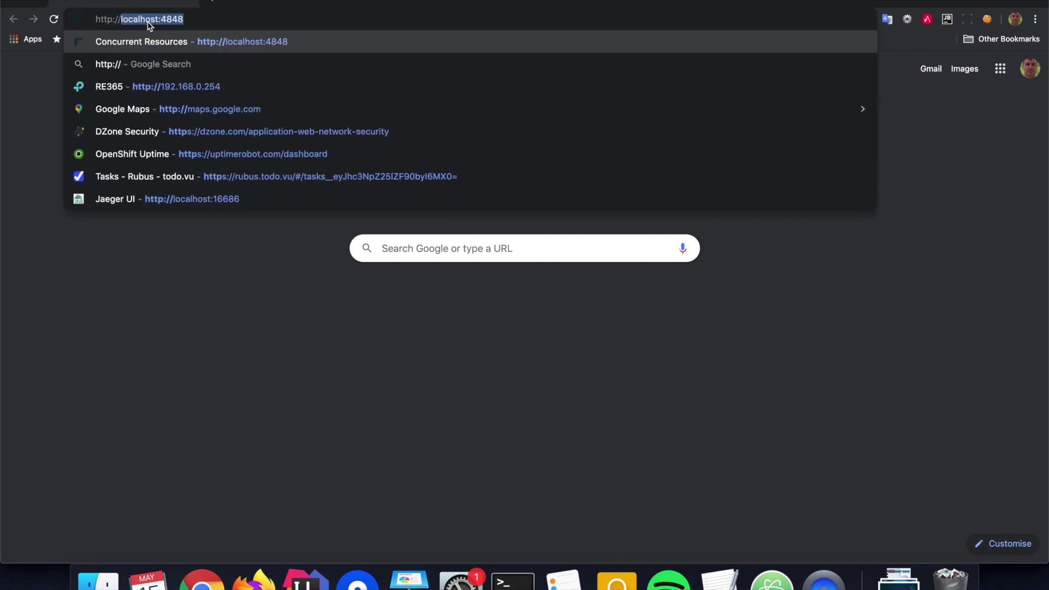
type("localhost:80:4")
key("BackSpace")
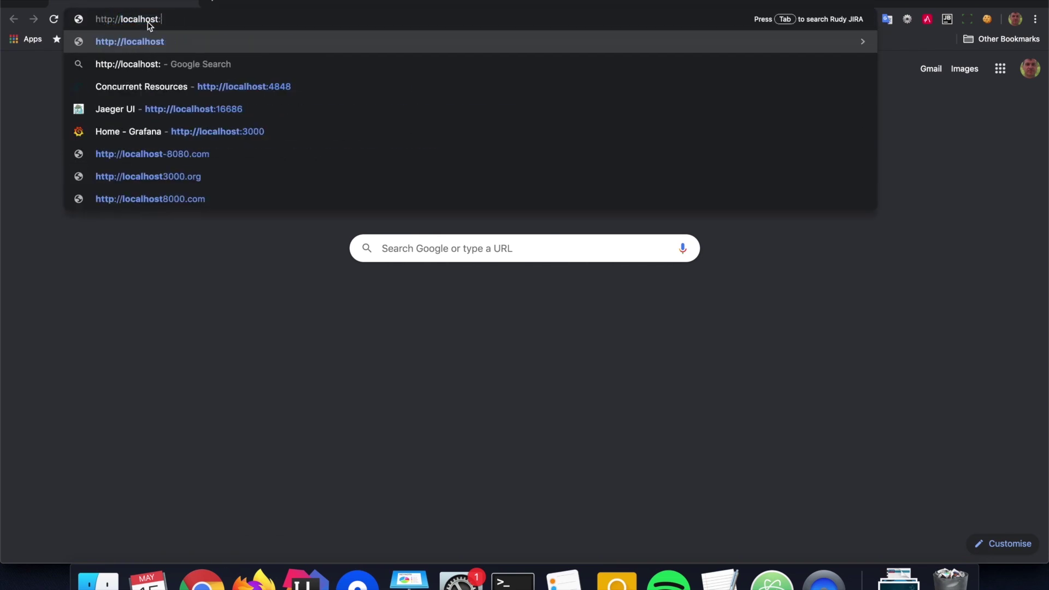
type("8080/metrics")
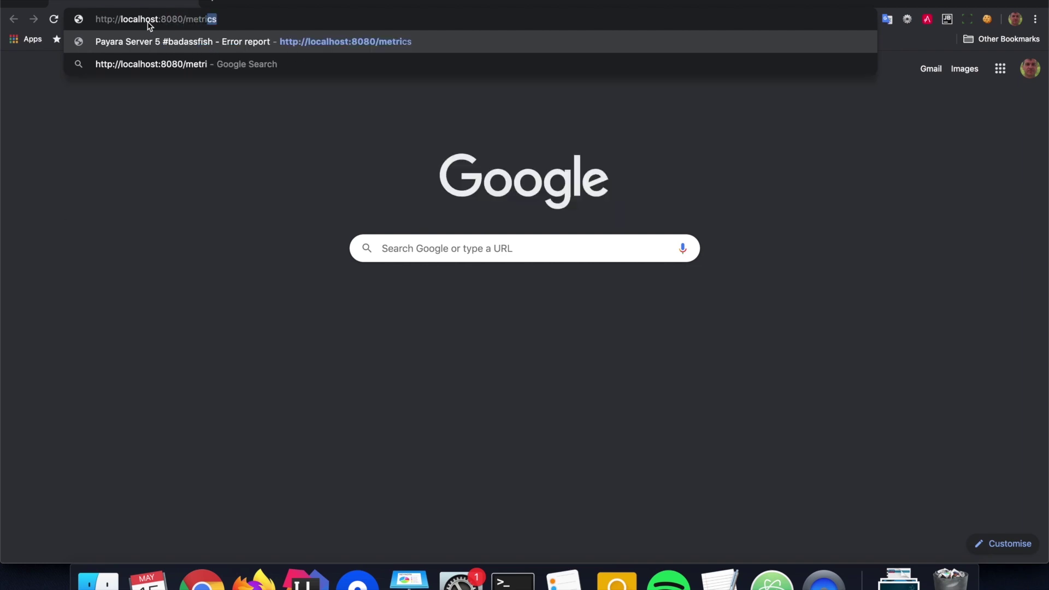
key("Return")
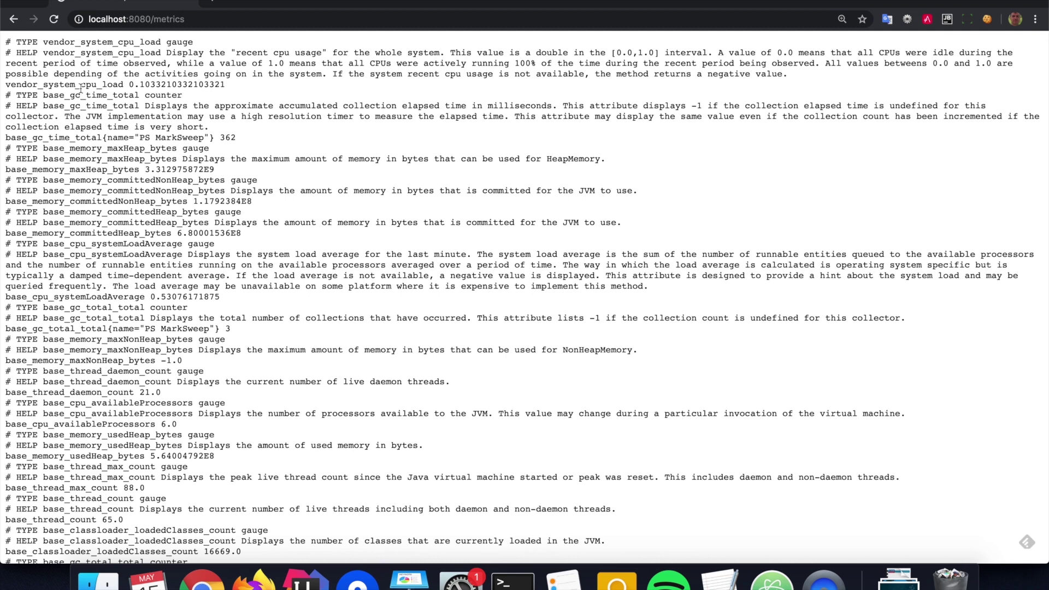
Highlight the vendor_system_cpu_load, garbage collection time, thread max count and used heap metrics
left_click_drag(5, 84, 237, 85)
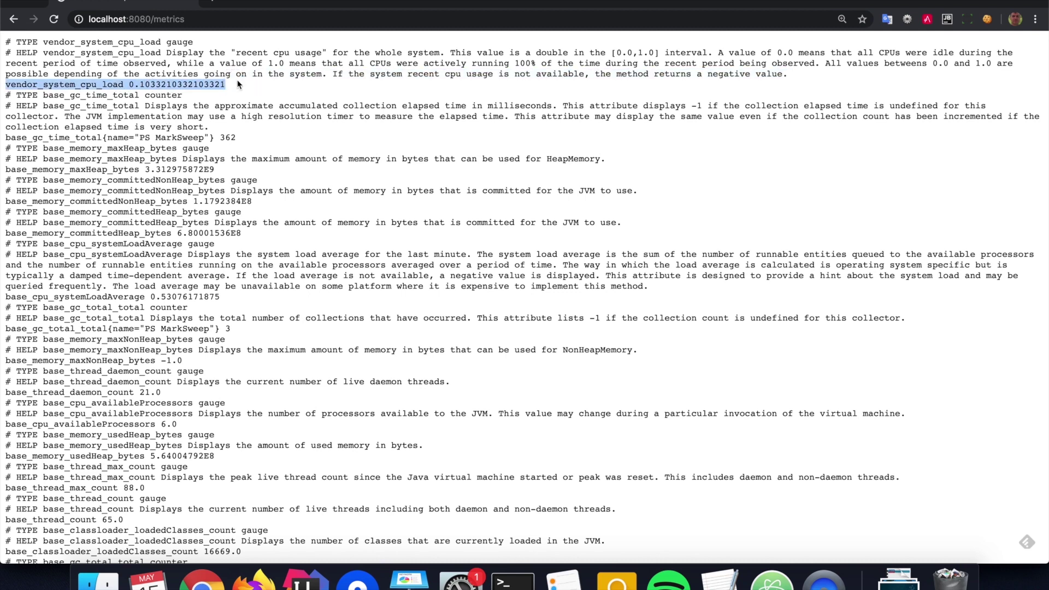
left_click_drag(33, 138, 45, 141)
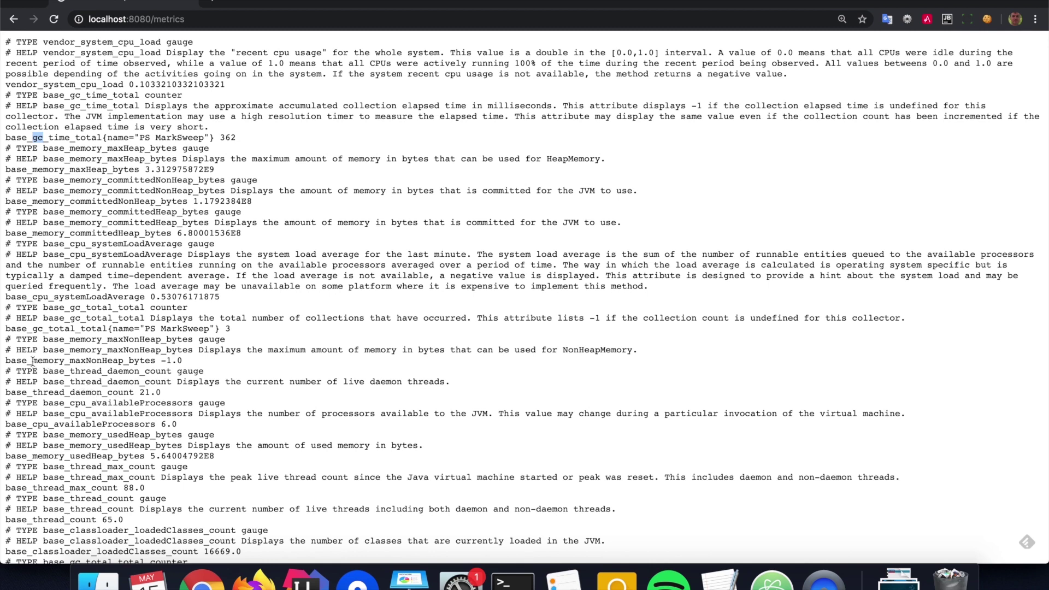
double_click(64, 488)
left_click_drag(67, 488, 86, 488)
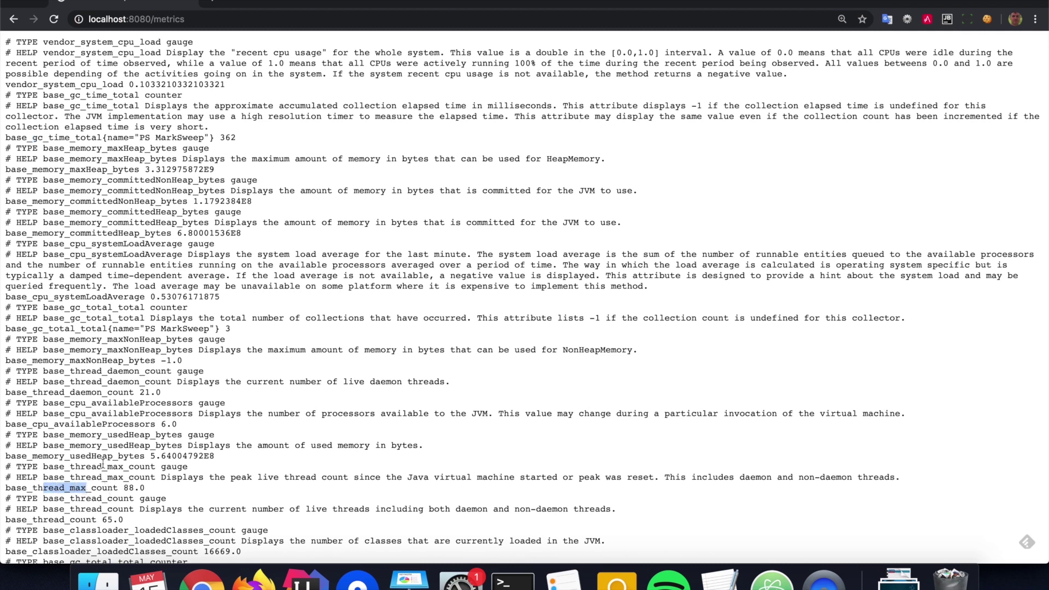
left_click_drag(48, 455, 156, 461)
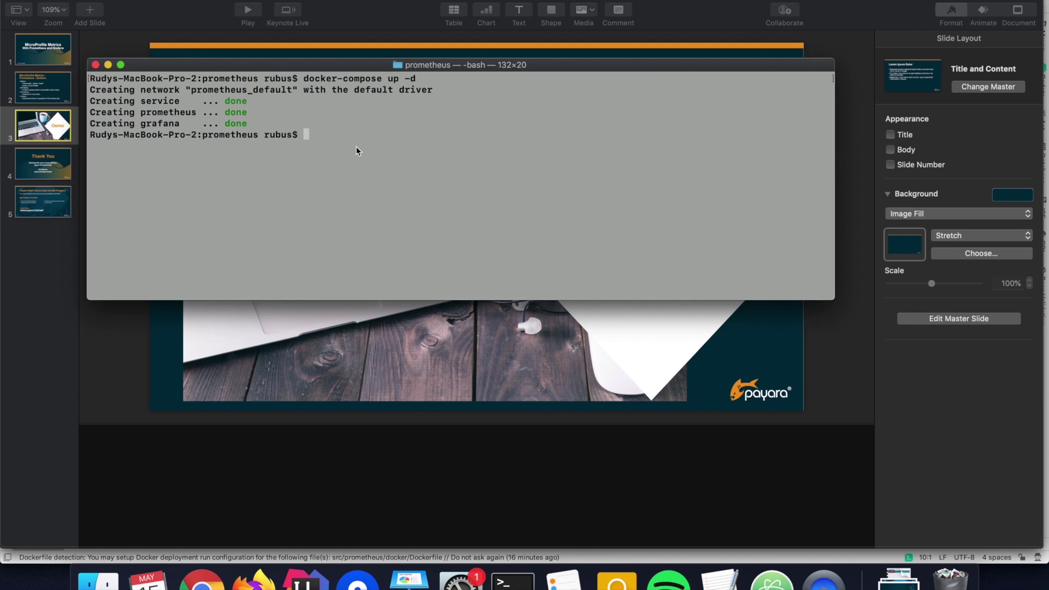
type("curl http://localhost:8080/monitorn")
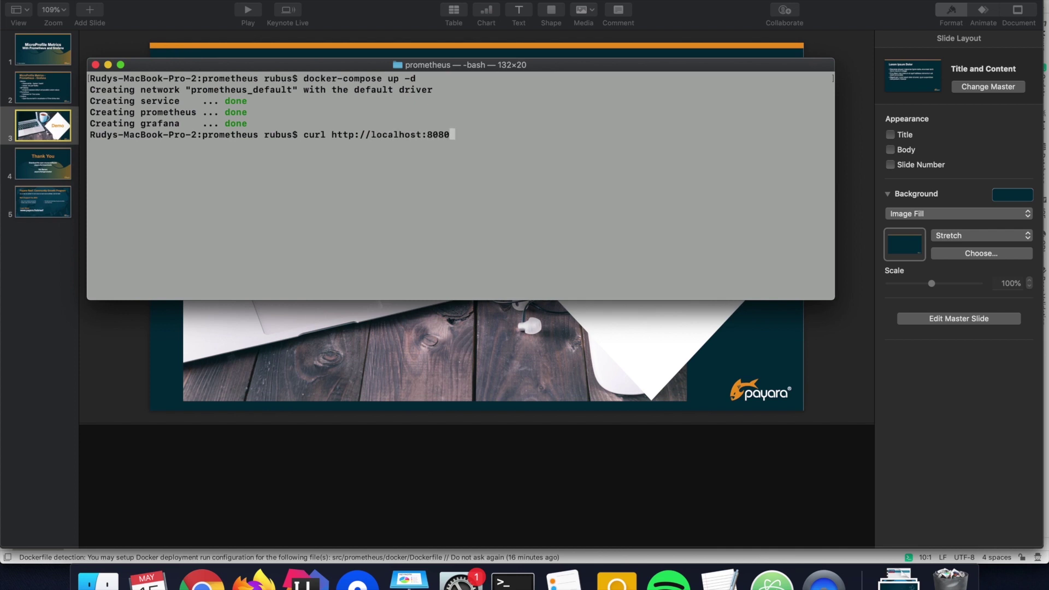
key("BackSpace")
key("BackSpace")
type("ring/rest/pri")
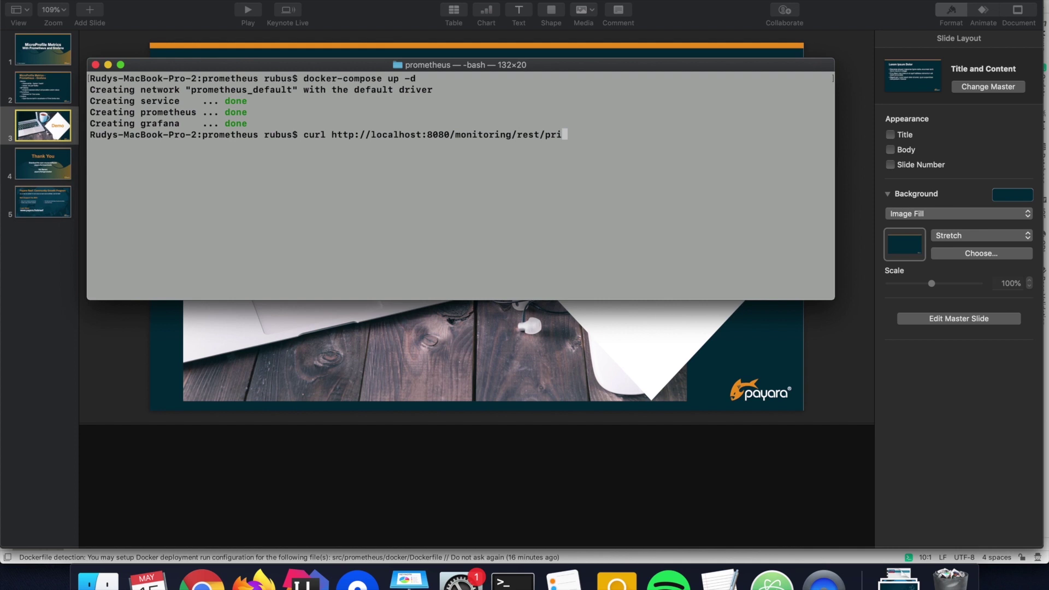
type("me")
key("Return")
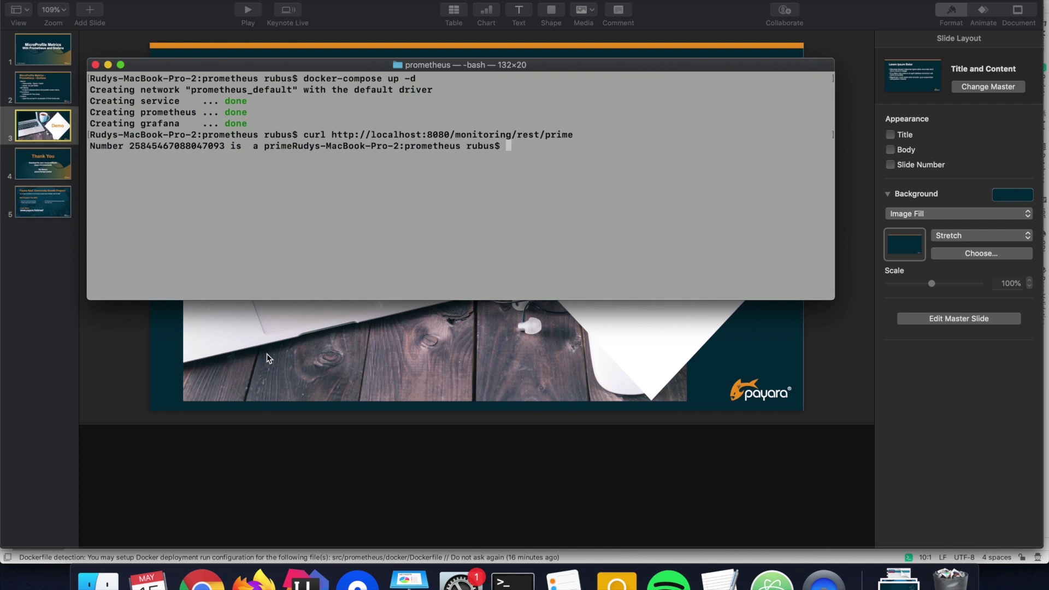
left_click_drag(130, 147, 224, 149)
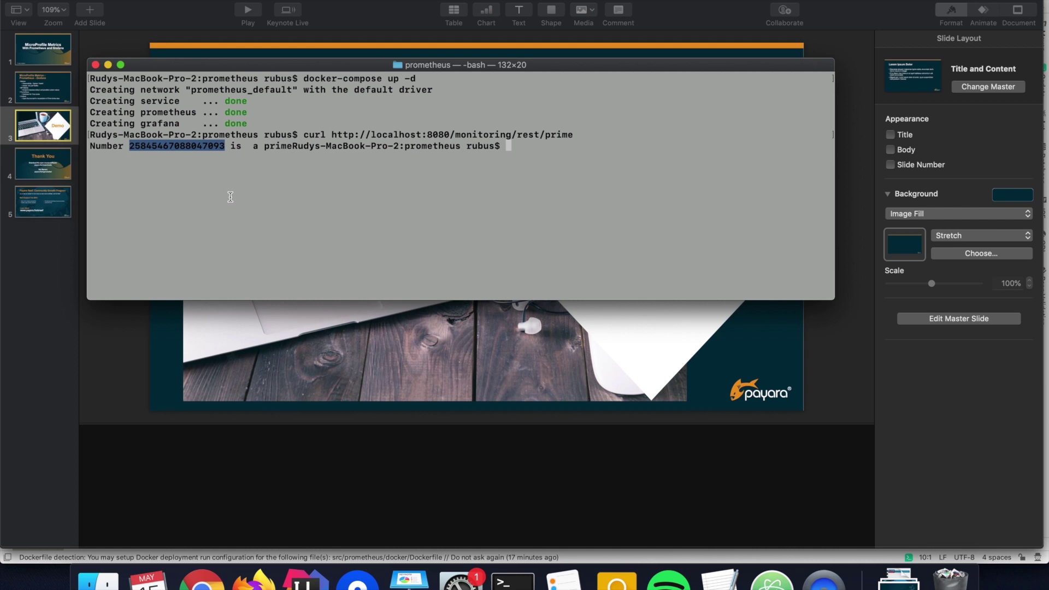
Open Prometheus at localhost:9090 in a new Chrome tab
left_click(203, 556)
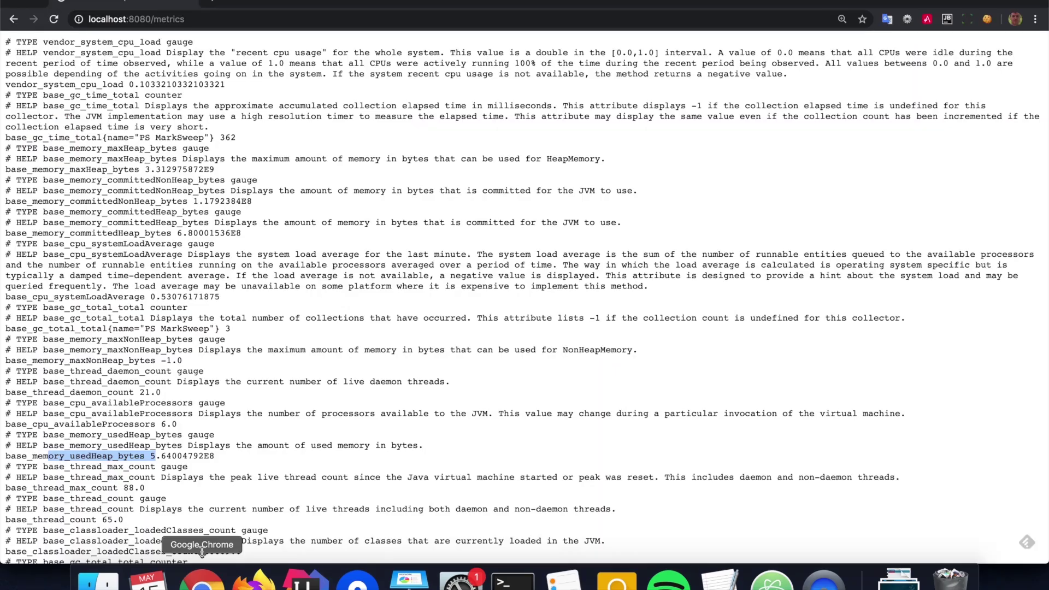
left_click(213, 5)
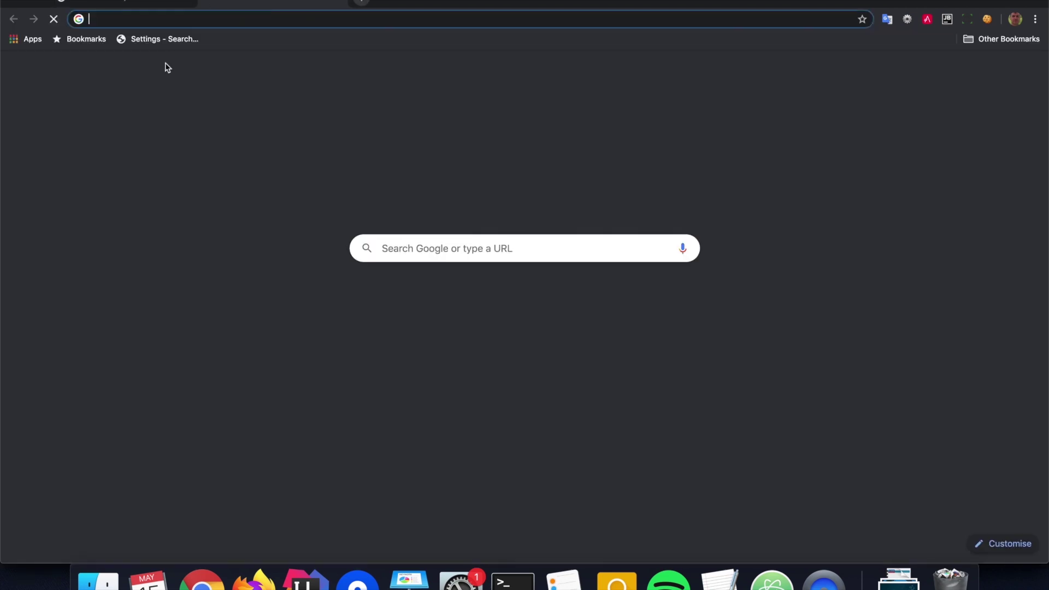
type("l")
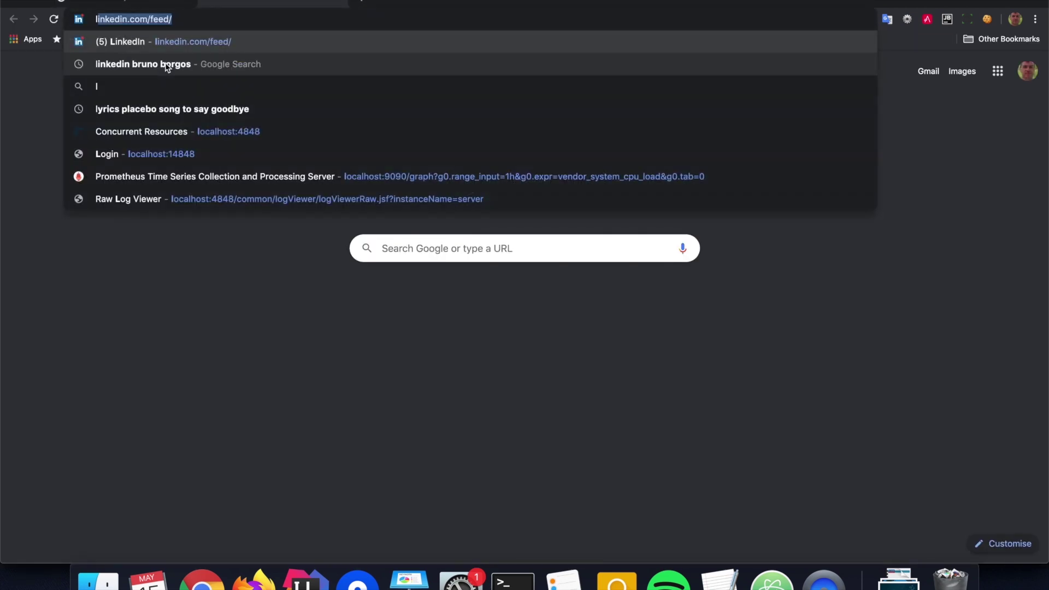
type("ocalhost:")
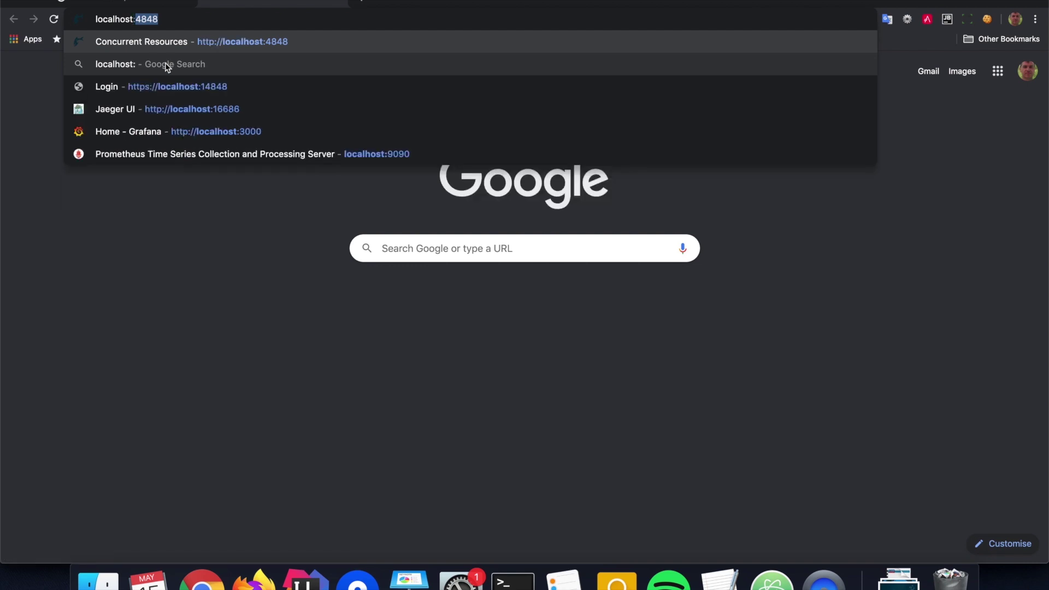
type("9090")
key("Return")
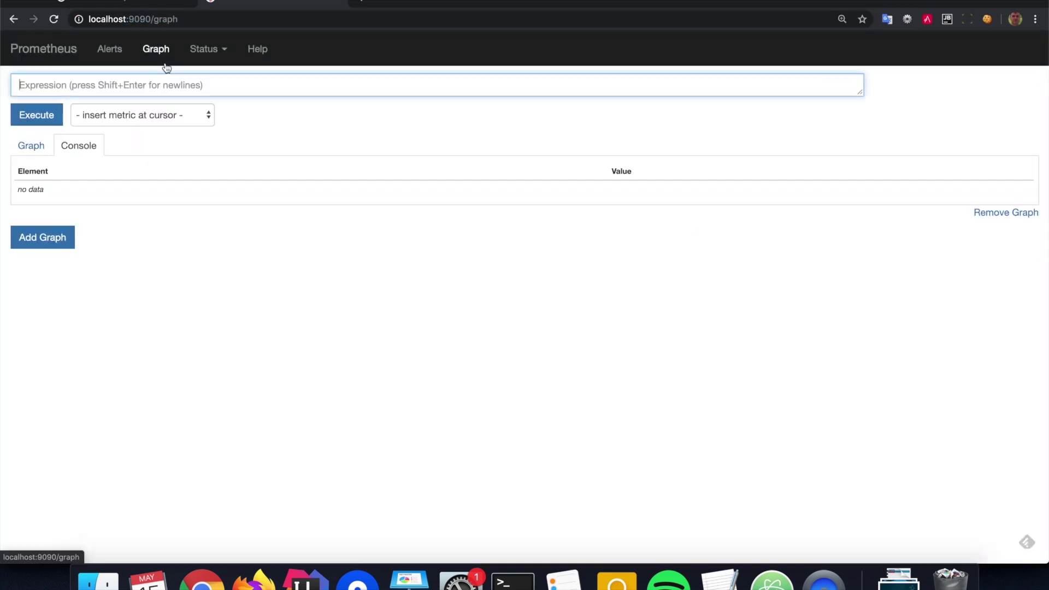
Execute a vendor_system_cpu_load query and graph it over a 5m range
type("cpu")
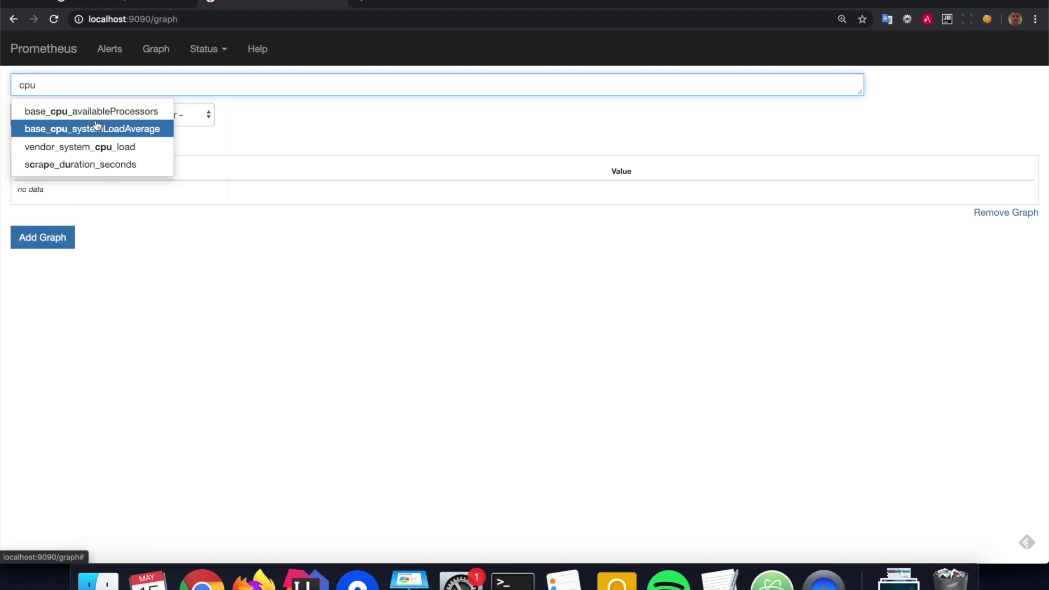
left_click(102, 147)
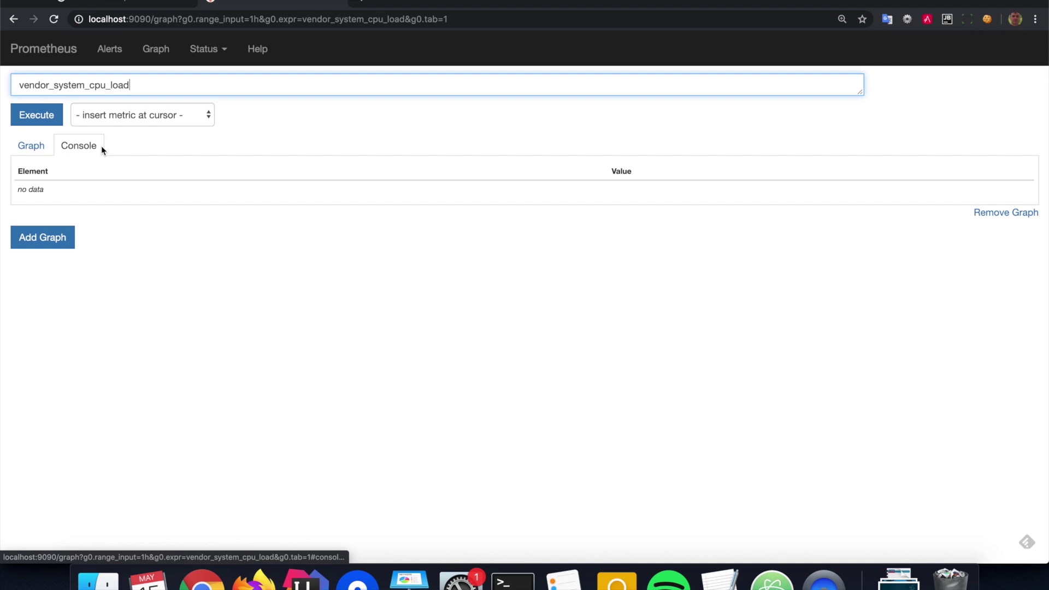
left_click(44, 116)
left_click(33, 146)
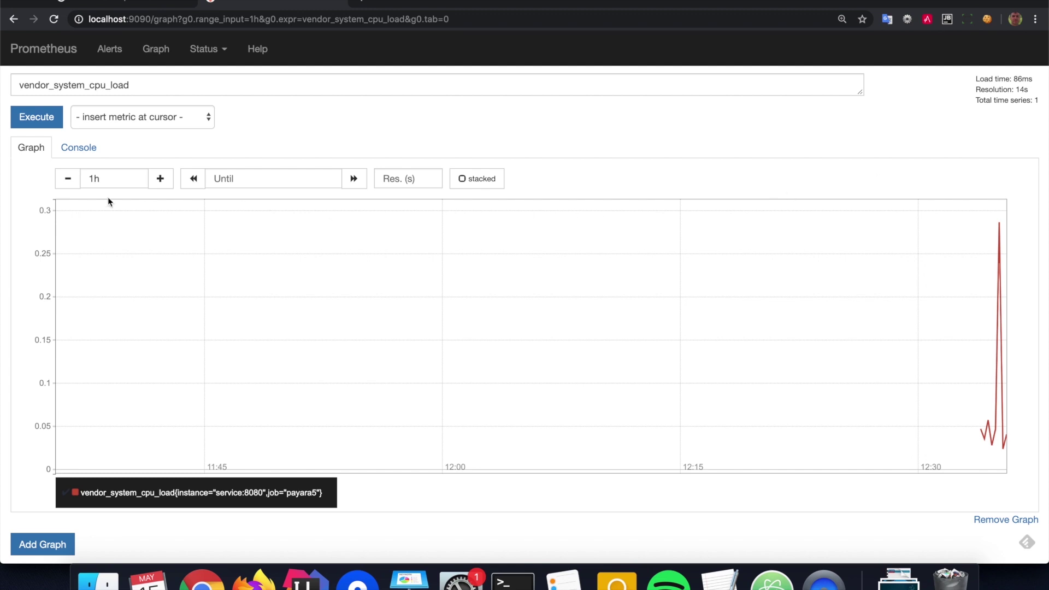
left_click(69, 182)
left_click(68, 179)
left_click(67, 179)
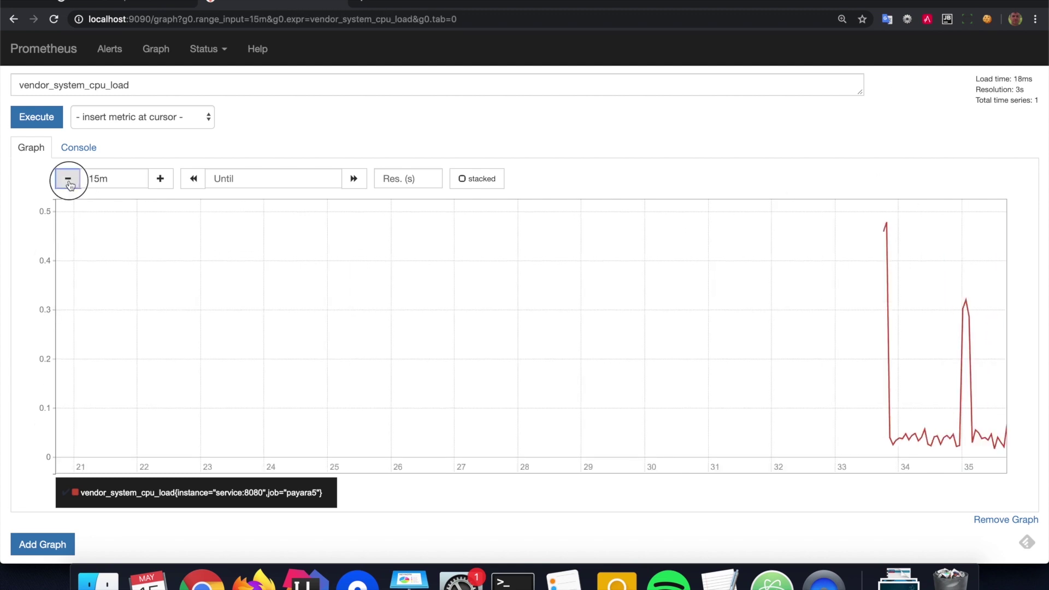
mouse_move(870, 428)
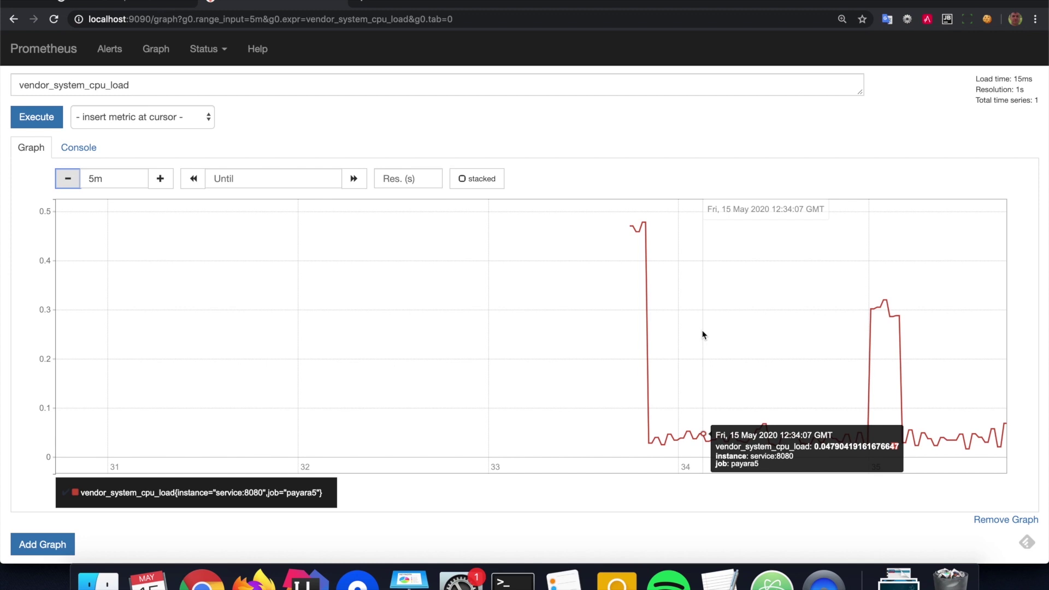
left_click(356, 2)
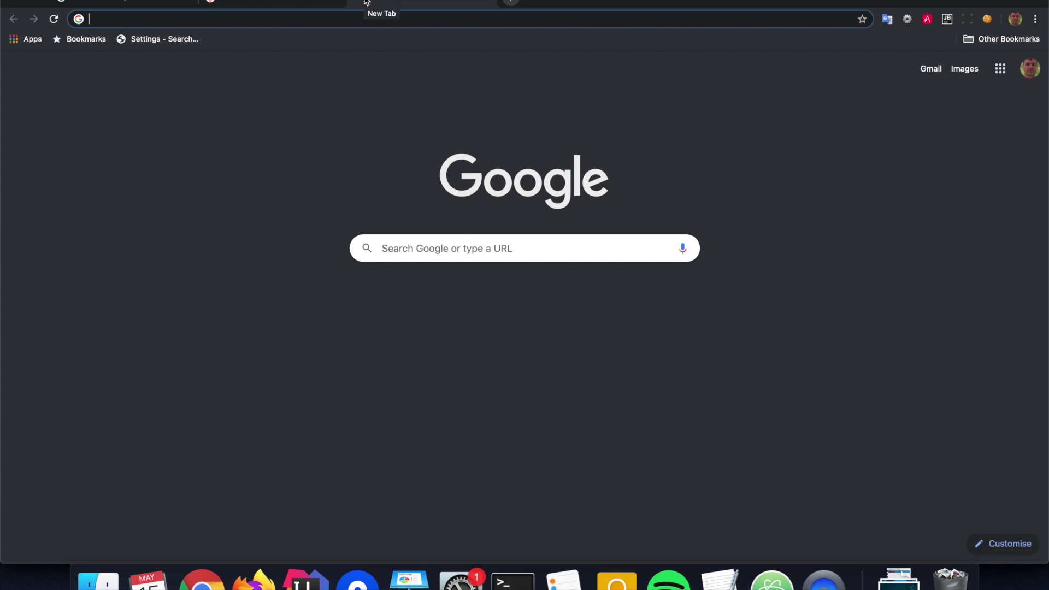
Load the Grafana server at localhost:3000 in the new tab
type("lo")
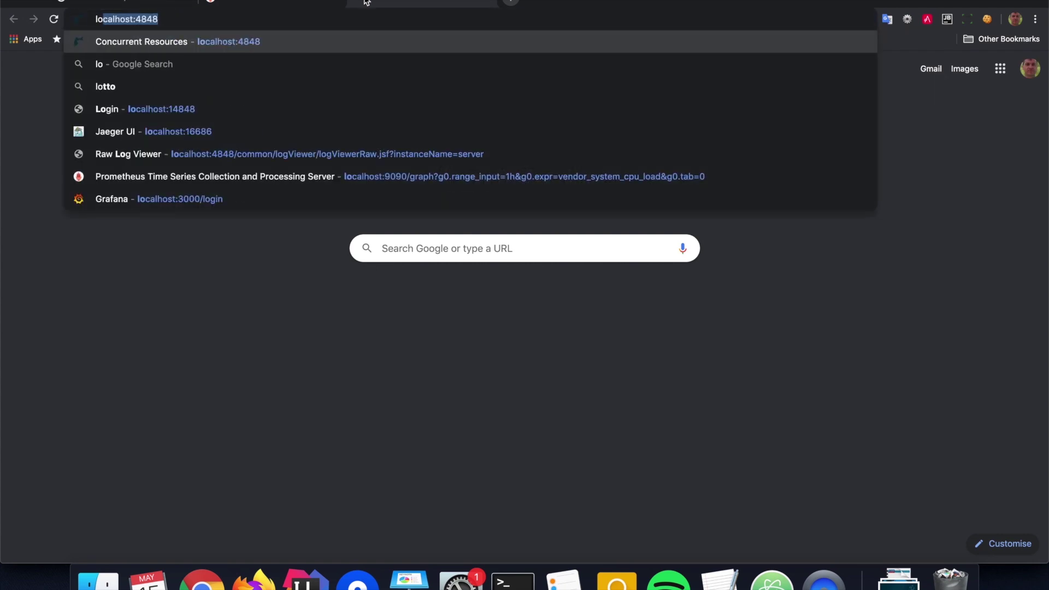
type("calhost:4")
key("BackSpace")
key("BackSpace")
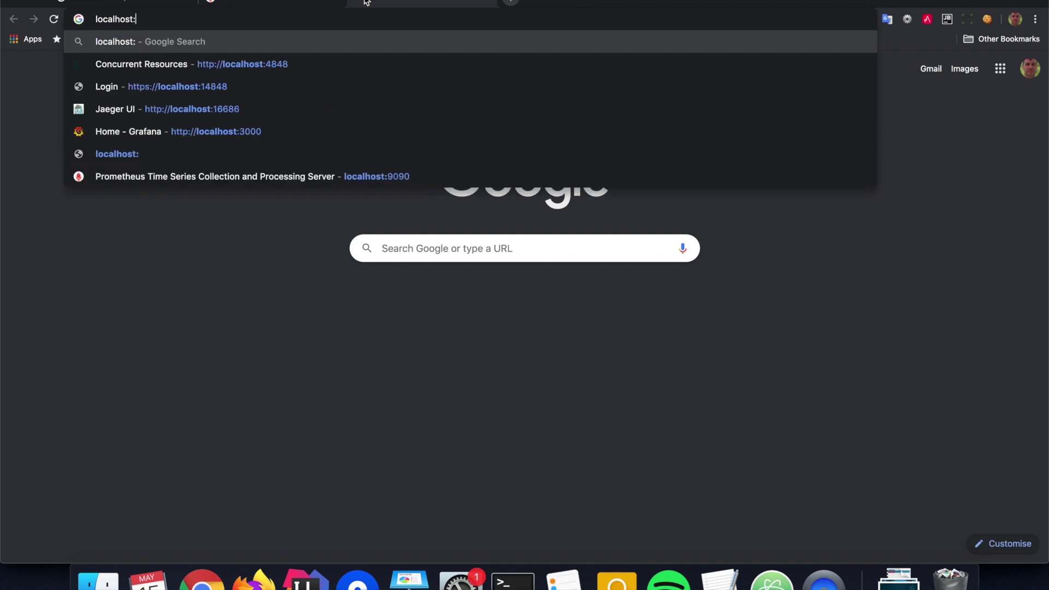
type("3000")
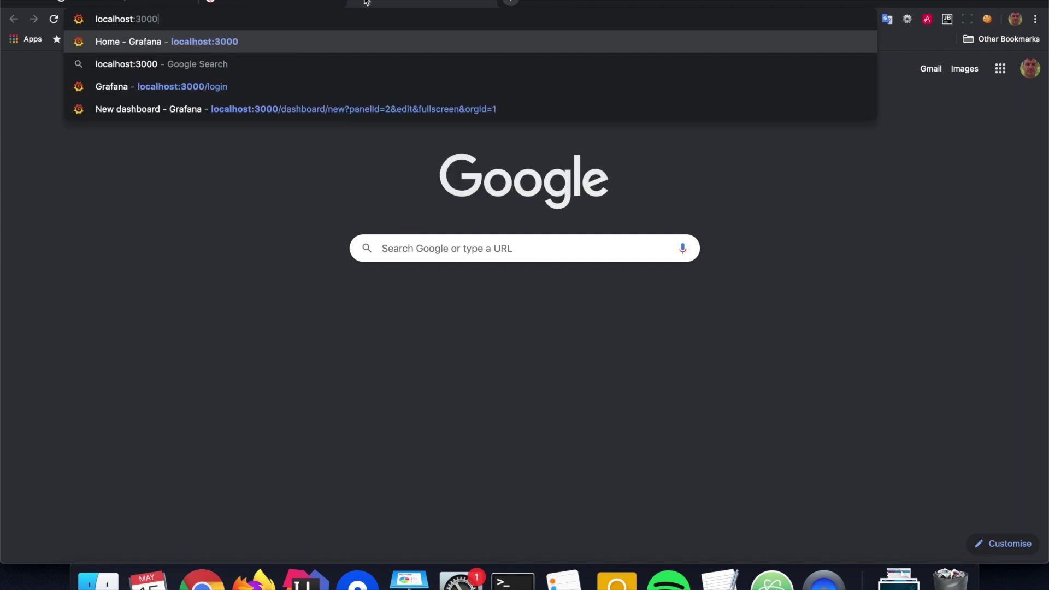
key("Return")
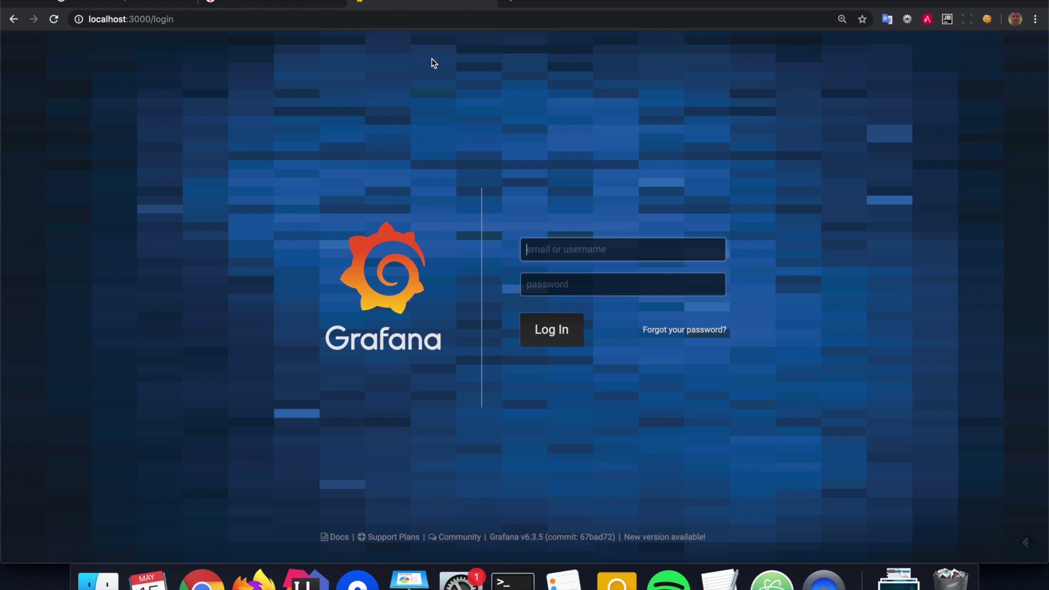
Log in to Grafana with the default admin username and password
type("admin")
key("Tab")
type("admin")
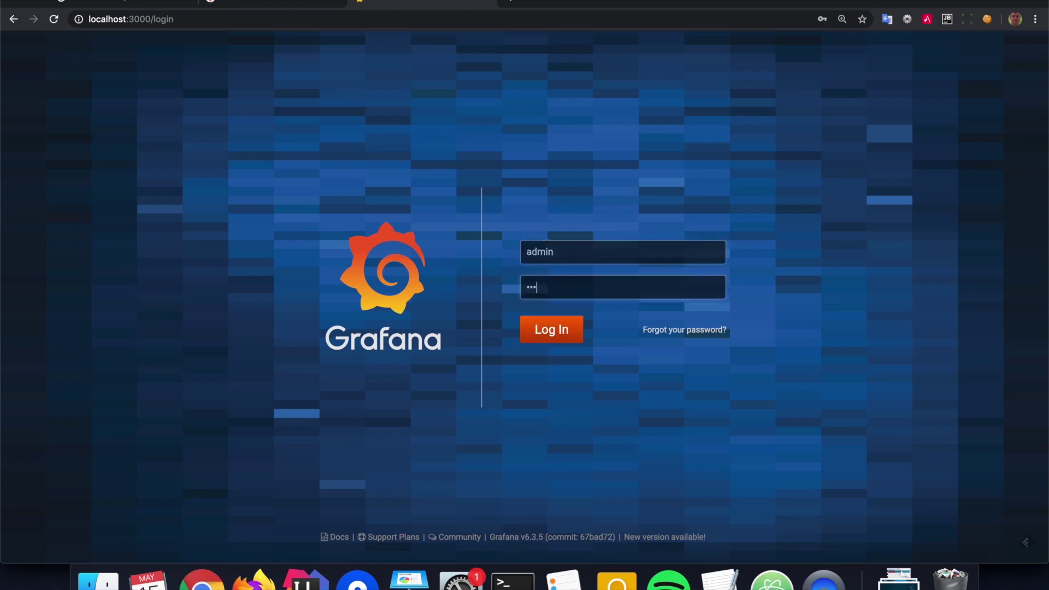
left_click(551, 329)
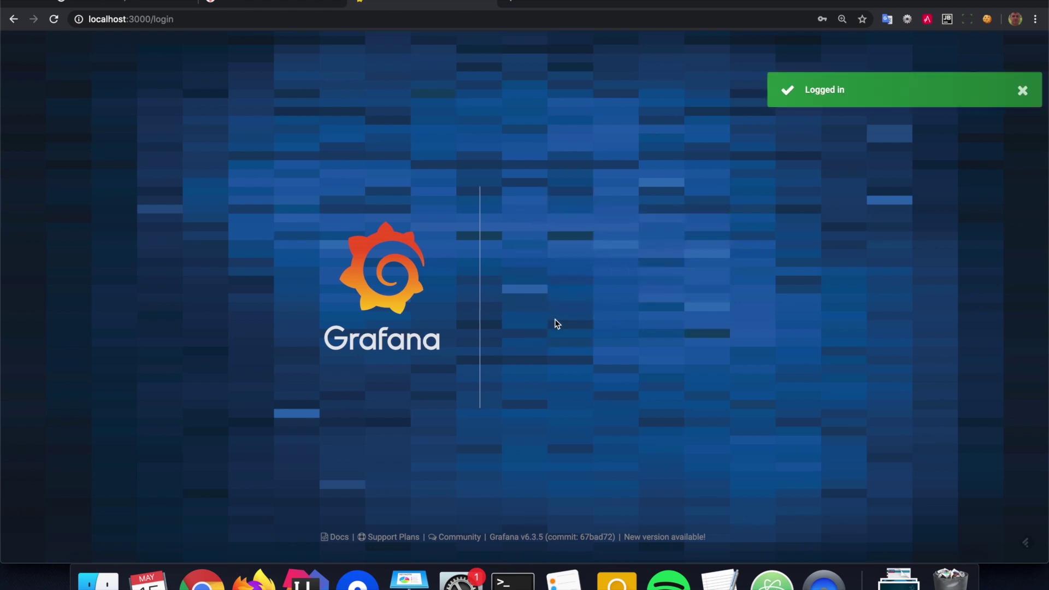
Enter and confirm a new admin password, then save it
type("password")
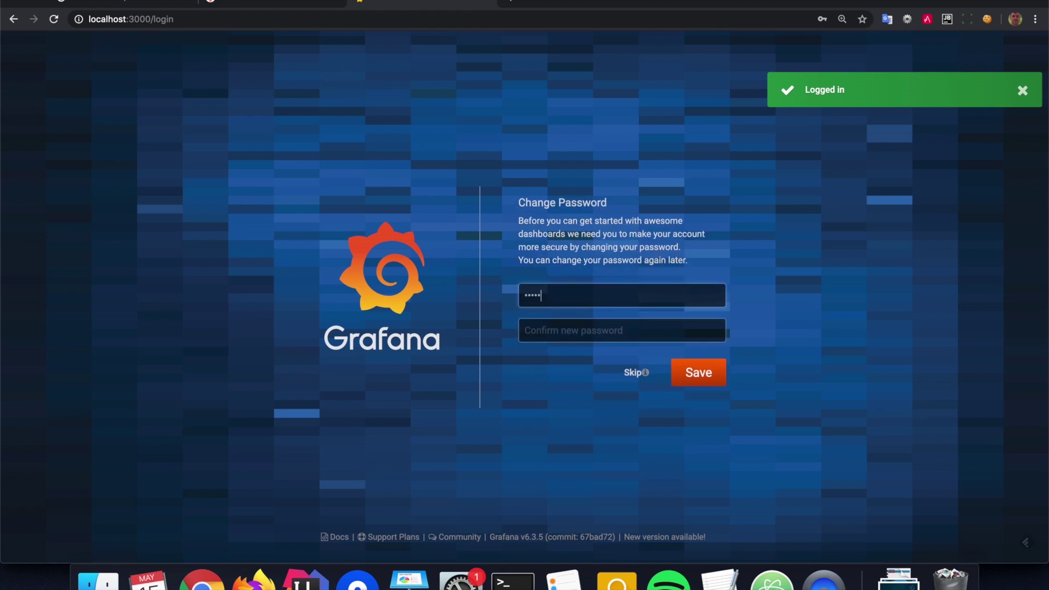
key("Tab")
type("passw")
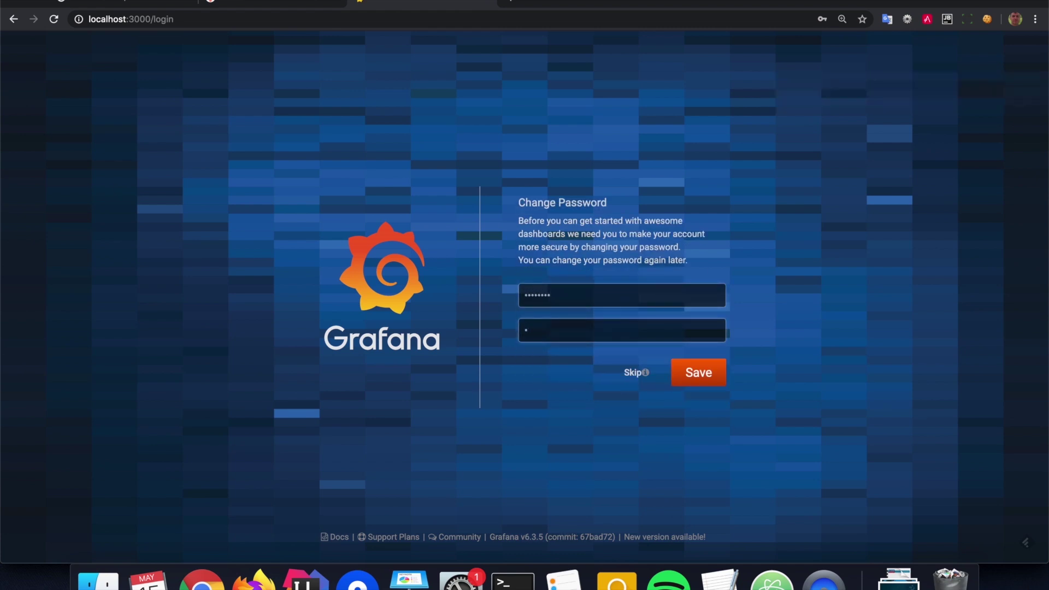
left_click(694, 374)
left_click(351, 236)
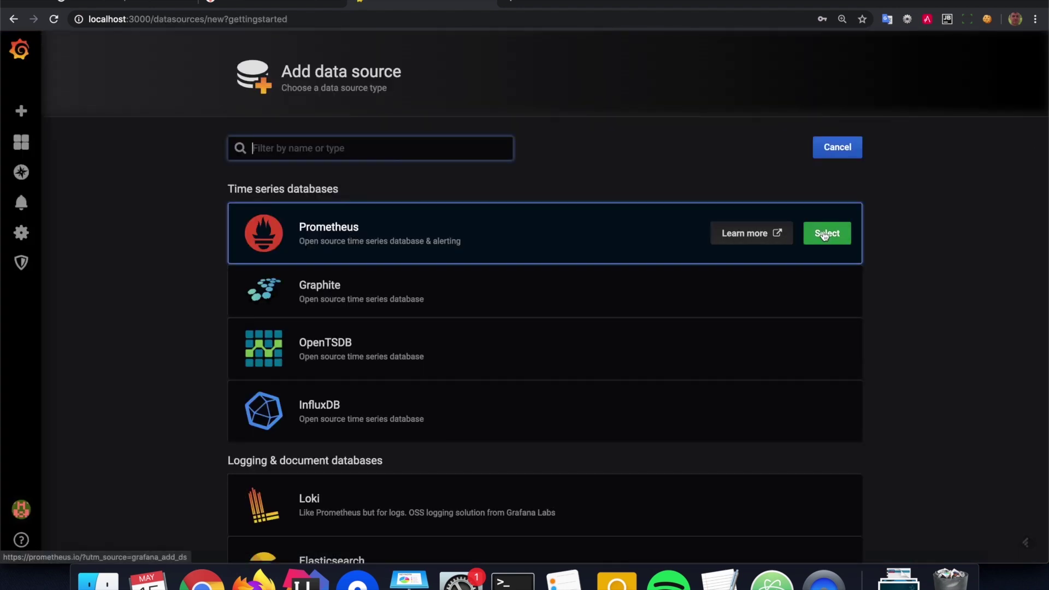
left_click(826, 234)
left_click(366, 248)
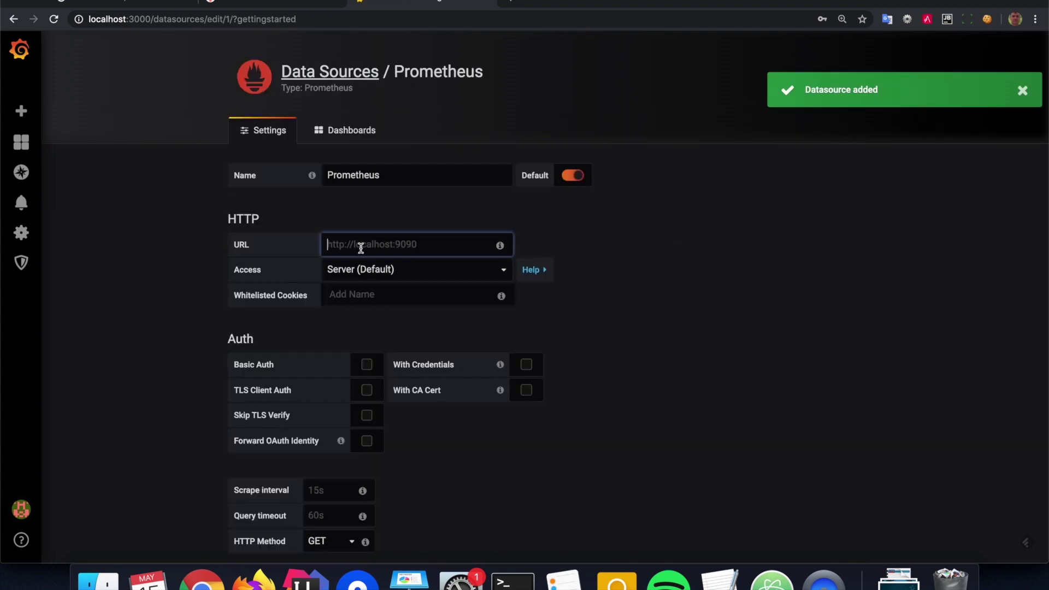
type("http://")
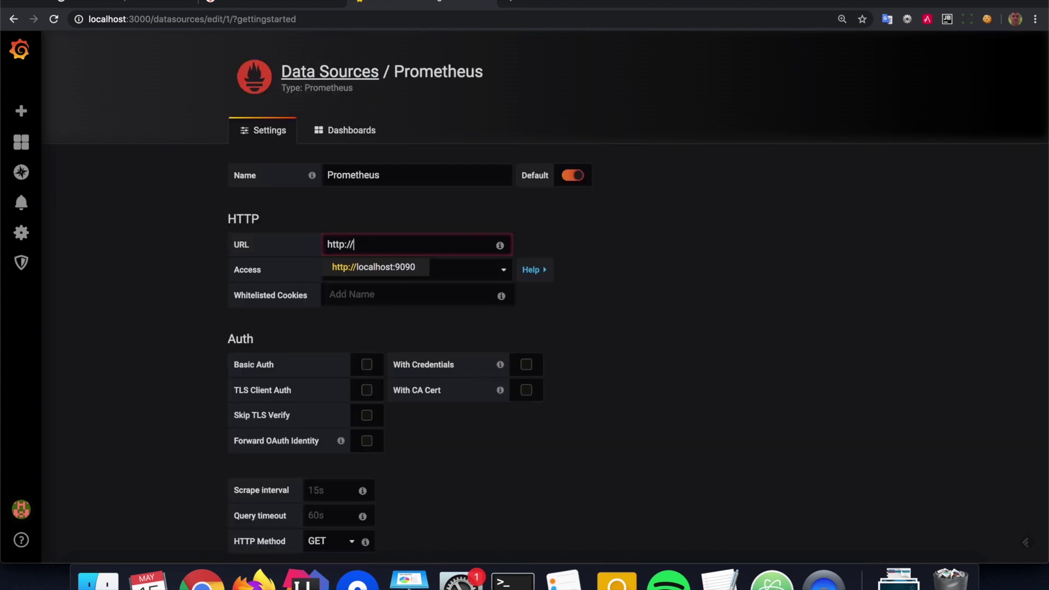
type("prometheu")
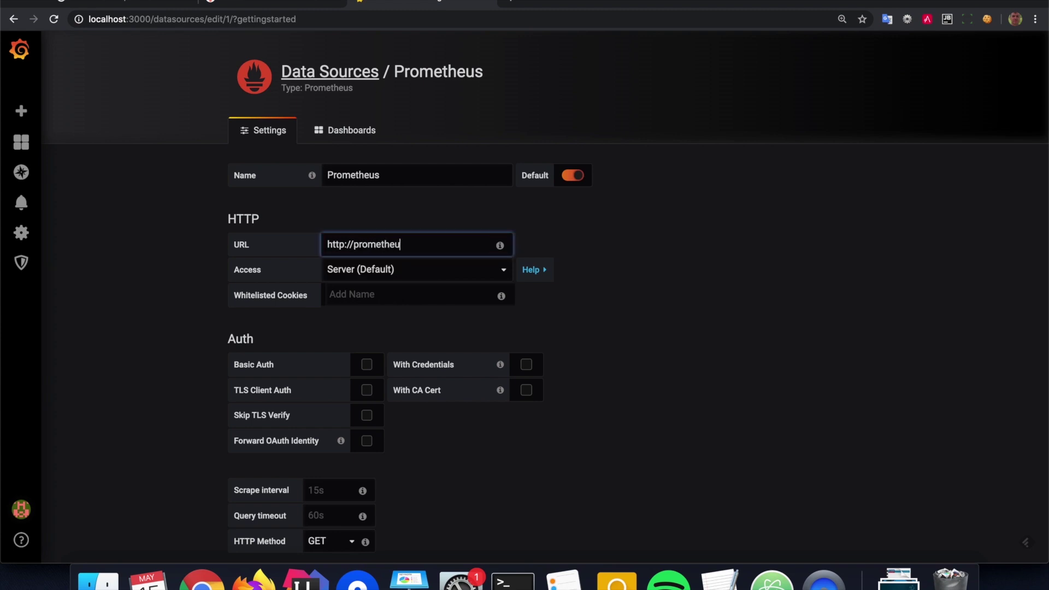
type("s:9090")
scroll(449, 462, "down", 2)
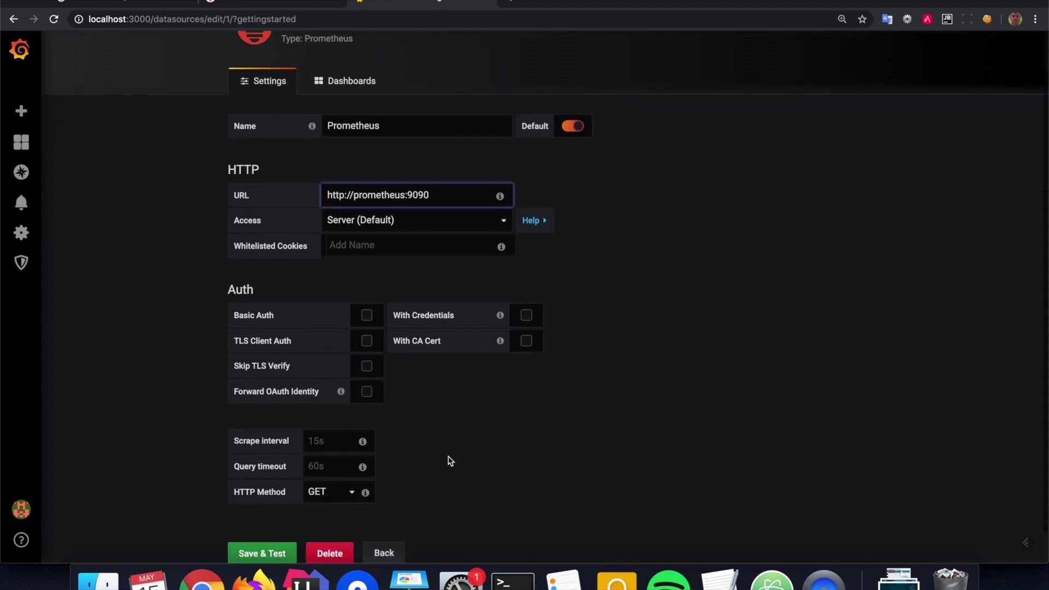
left_click(281, 534)
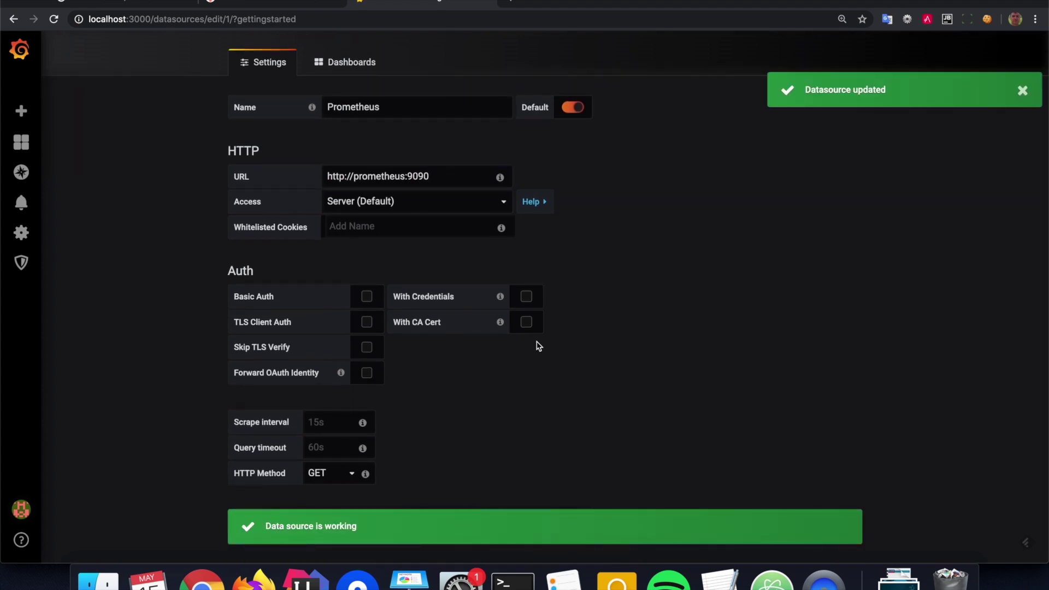
scroll(517, 366, "up", 3)
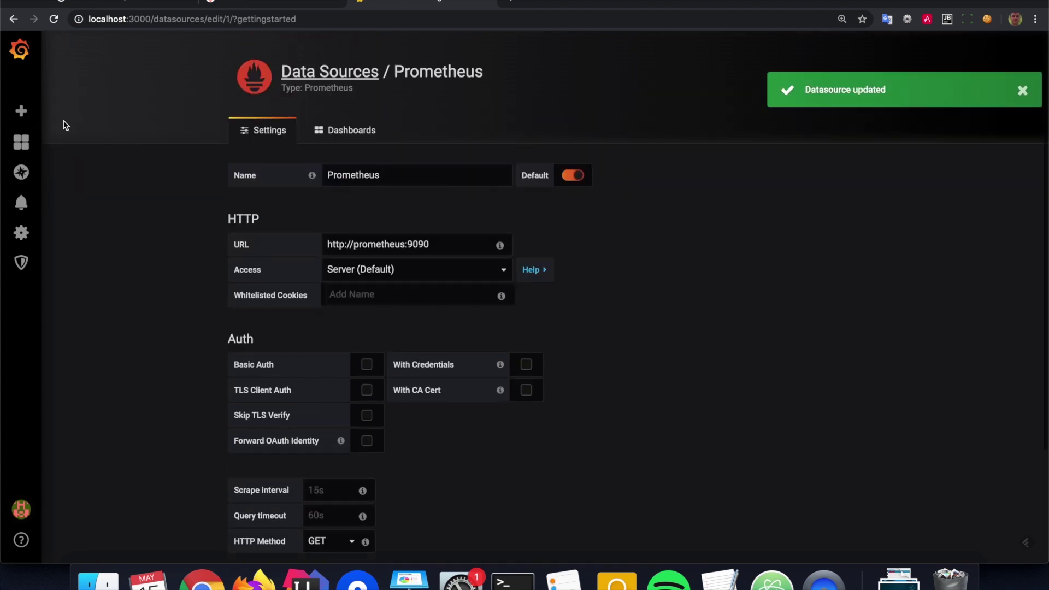
left_click(21, 112)
Add a panel query for the vendor_system_cpu_load metric
left_click(238, 201)
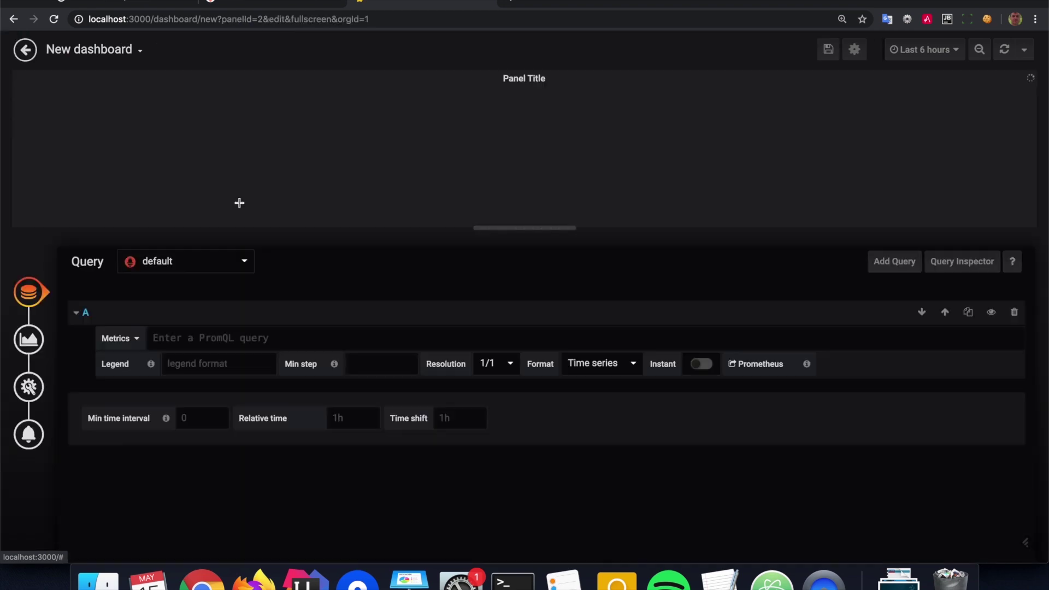
left_click(186, 339)
type("cpu")
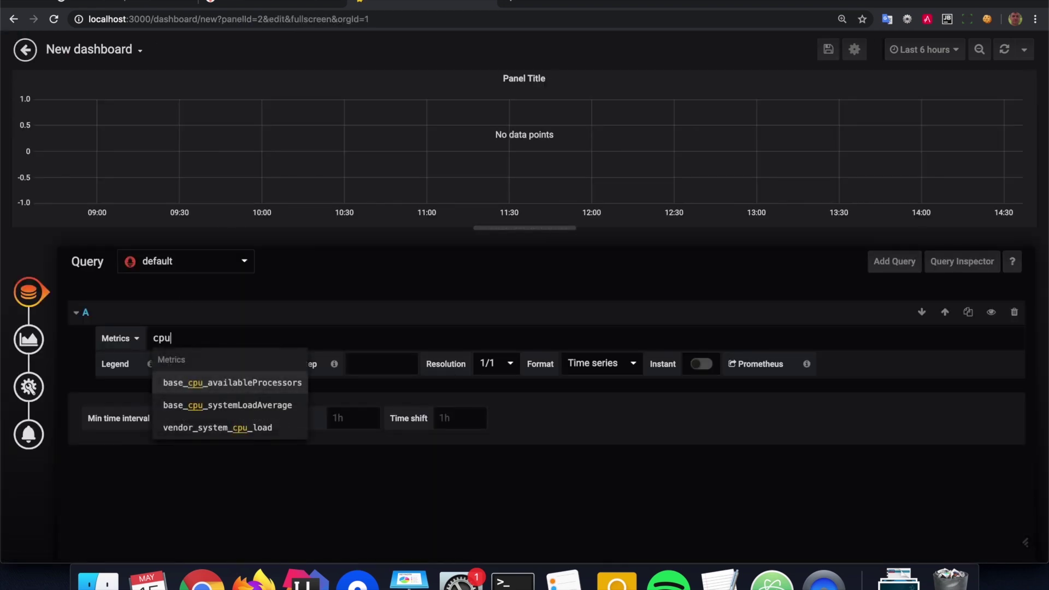
left_click(230, 433)
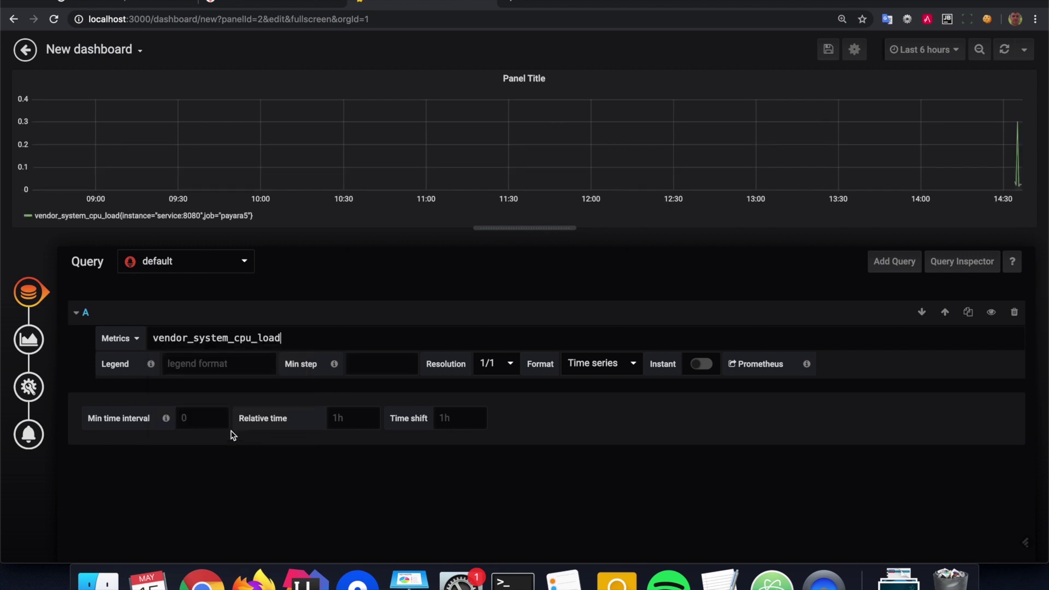
Set the dashboard time range to Last 15 minutes with 5s auto-refresh
left_click(959, 55)
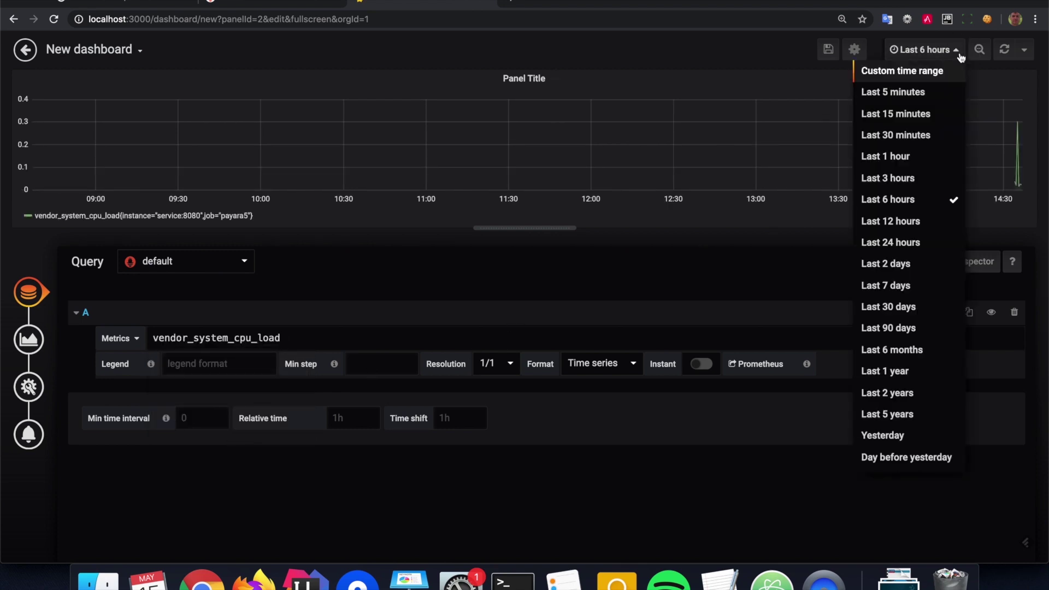
left_click(914, 115)
left_click(1024, 50)
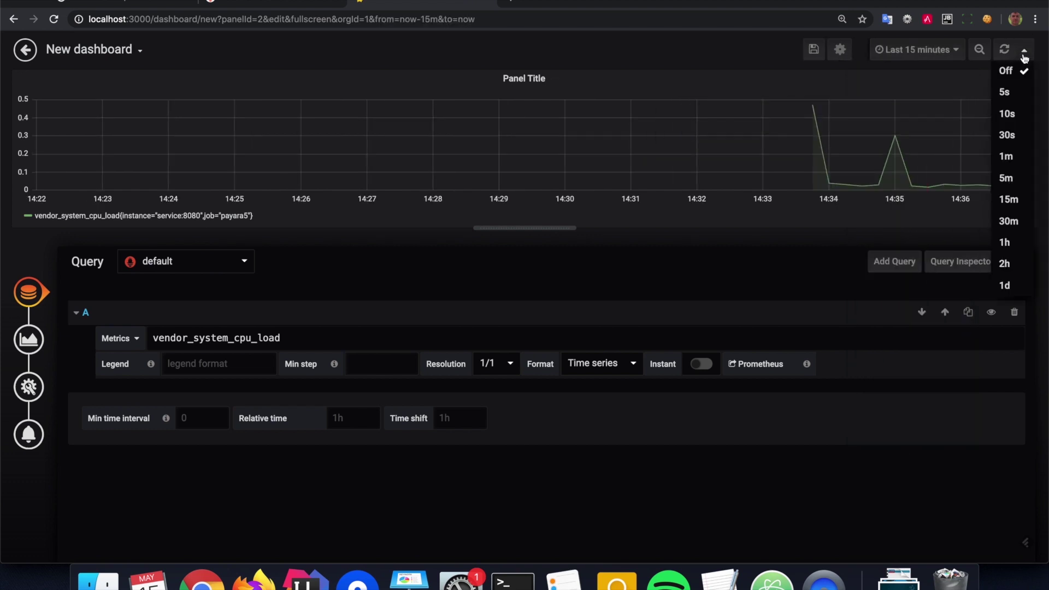
left_click(1007, 92)
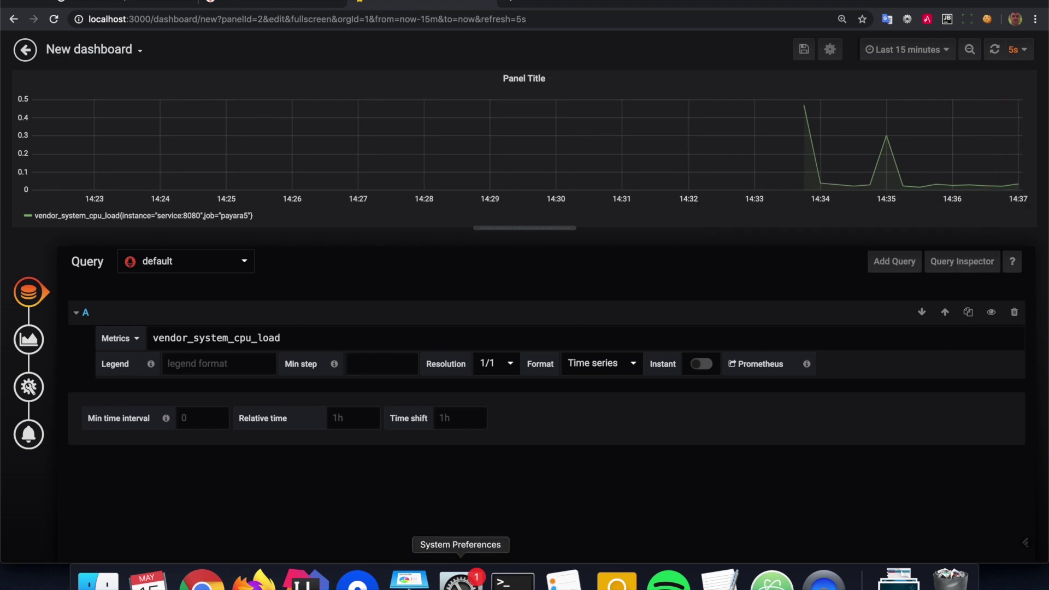
left_click(513, 580)
Rerun the prime curl command with '&' appended five times as background jobs, then return to Grafana
left_click(609, 213)
key("Up")
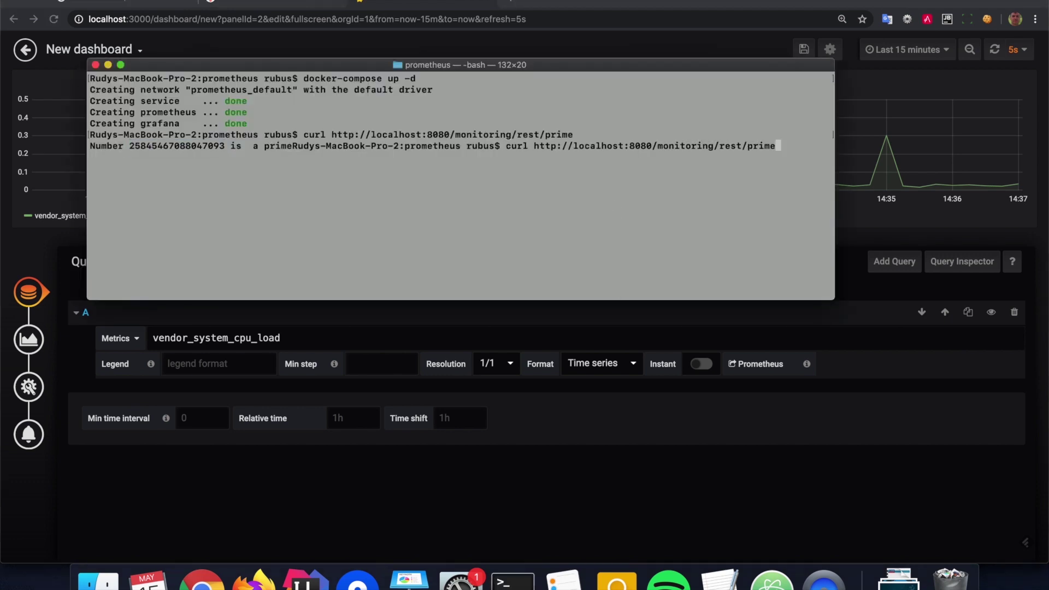
type("&")
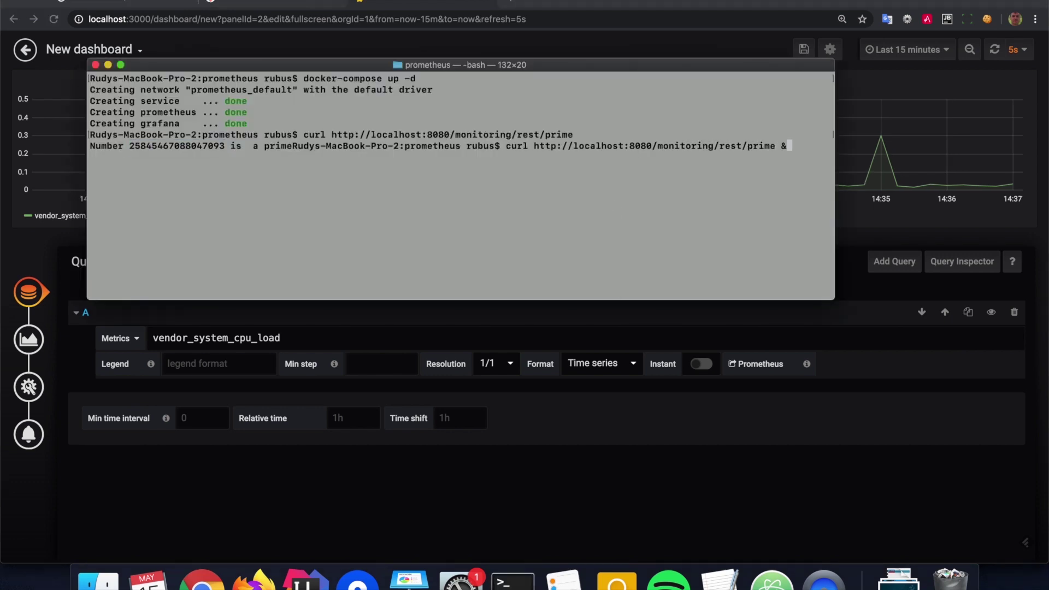
key("Return")
key("Up")
key("Return")
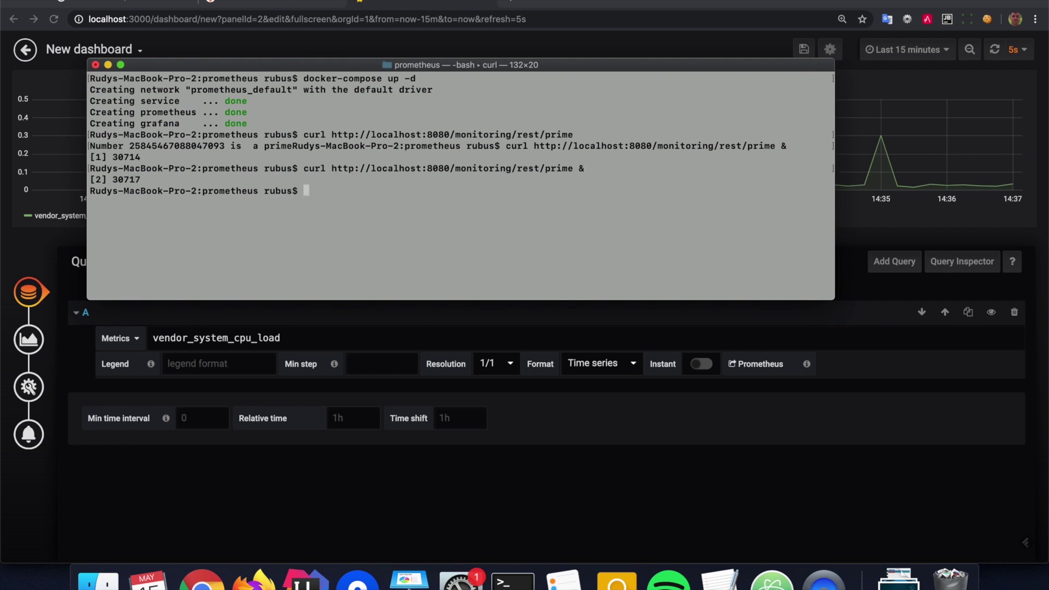
key("Up")
key("Return")
key("Up")
key("Return")
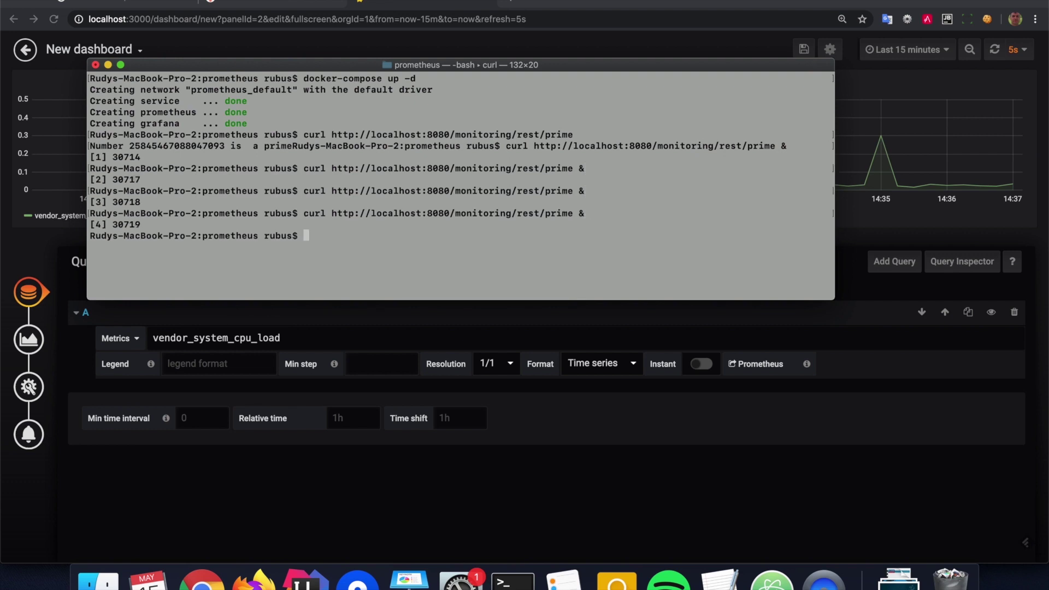
key("Up")
key("Return")
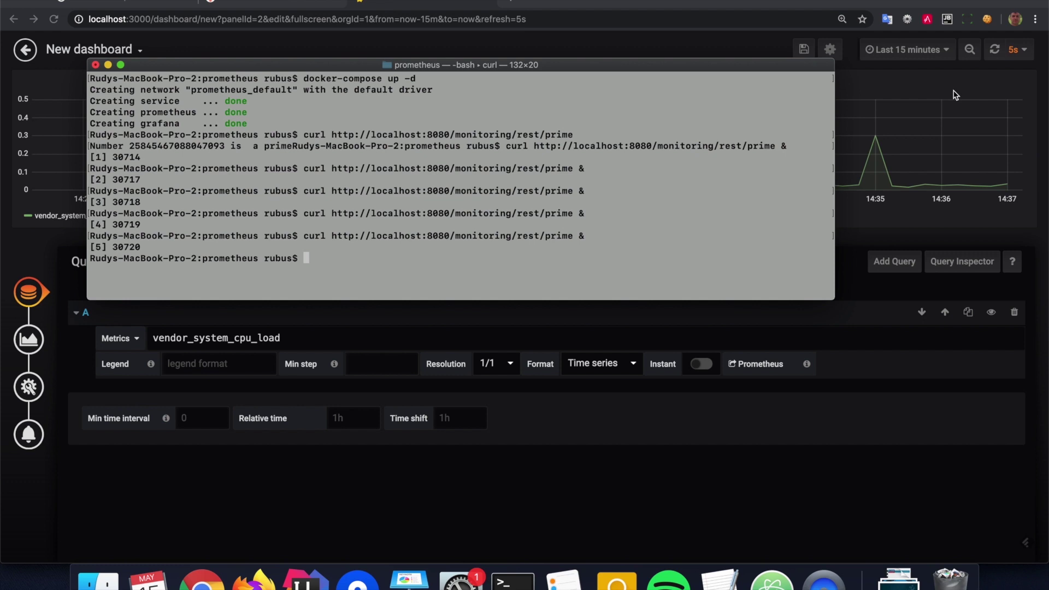
left_click(955, 95)
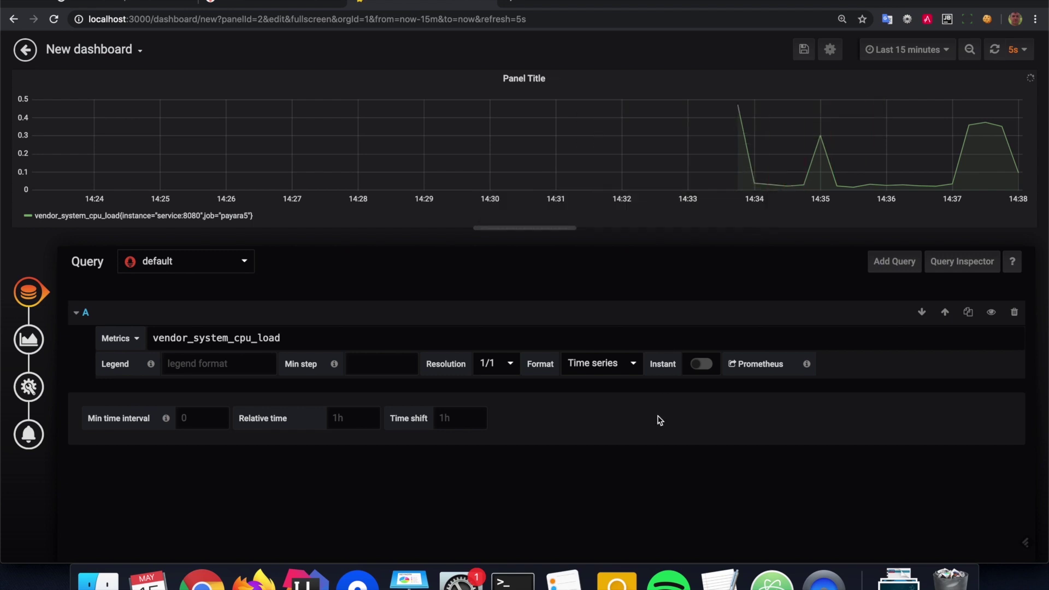
After the panel shows the CPU spike, switch back to Terminal to see the five prime replies
left_click(512, 580)
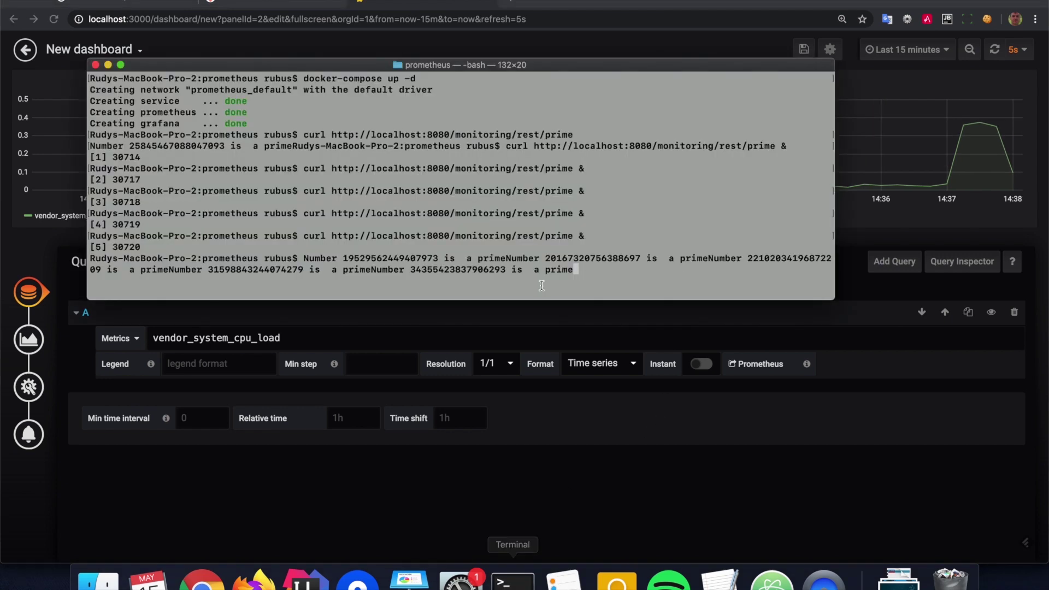
Leave Terminal's prime output and bring Grafana forward, its panel showing the ~0.37 CPU spike near 14:37
left_click_drag(350, 259, 406, 259)
left_click(590, 250)
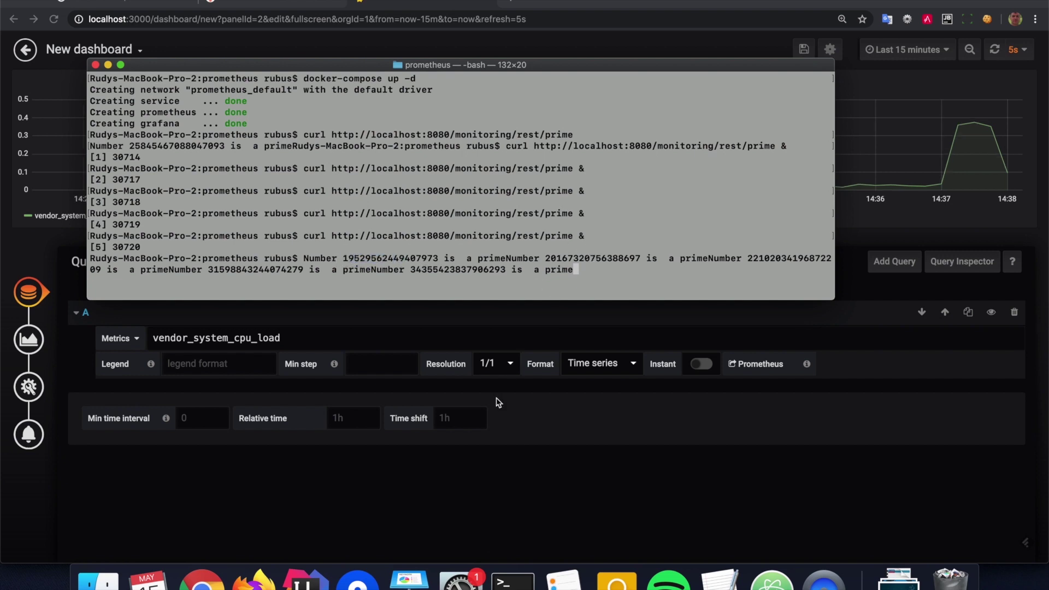
left_click(495, 481)
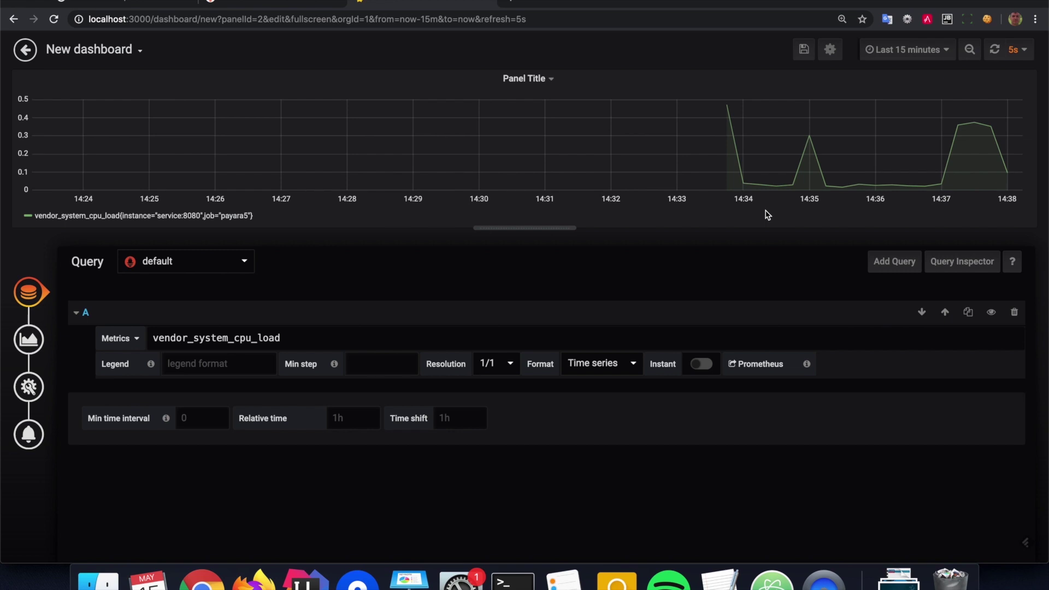